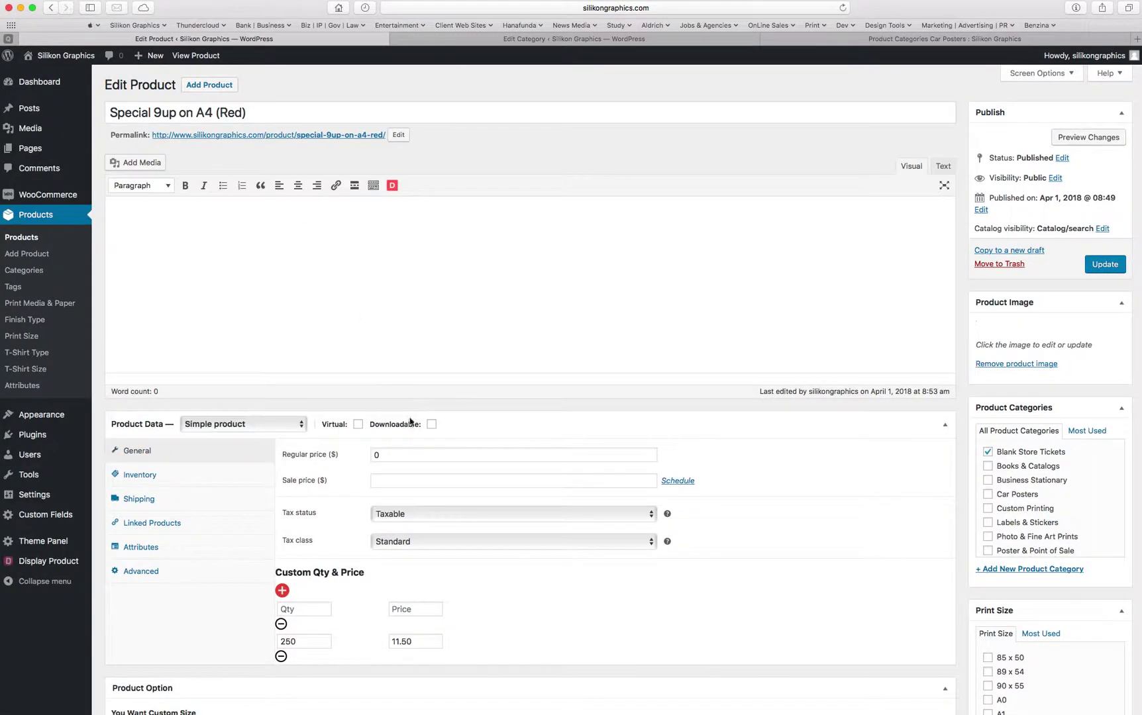
Return to the product list, open Special 6up on A4 (Red) and examine its custom quantity and price and its print options
left_click_drag(386, 455, 335, 456)
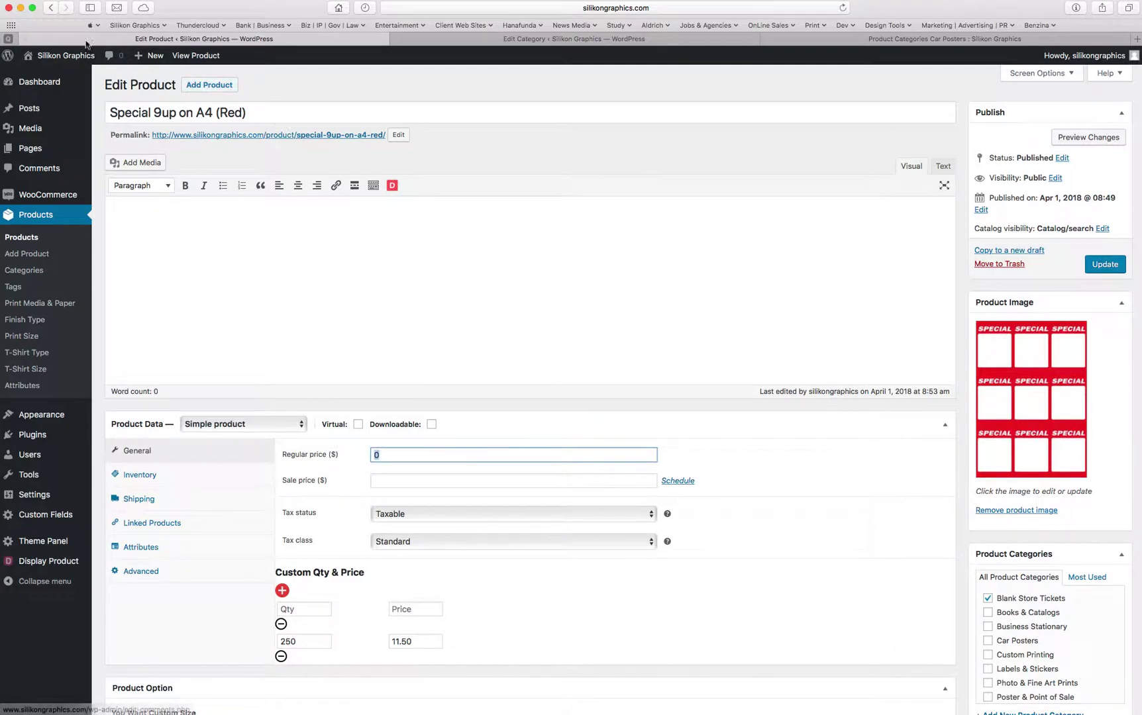
left_click(51, 7)
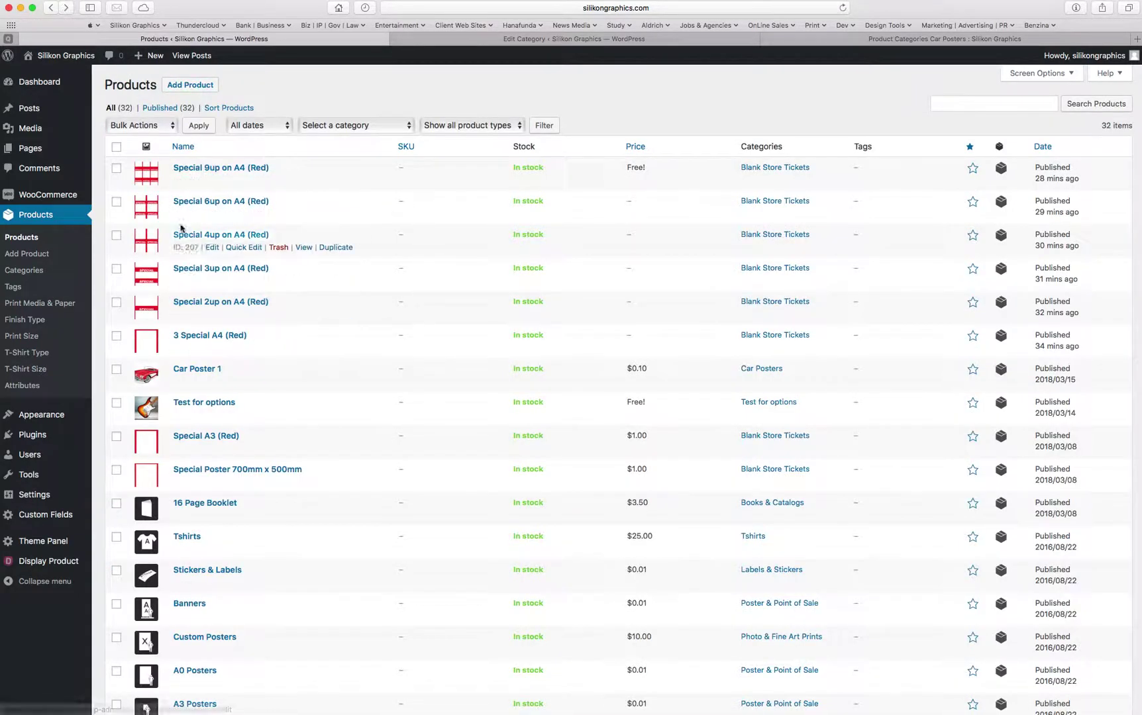
left_click(222, 236)
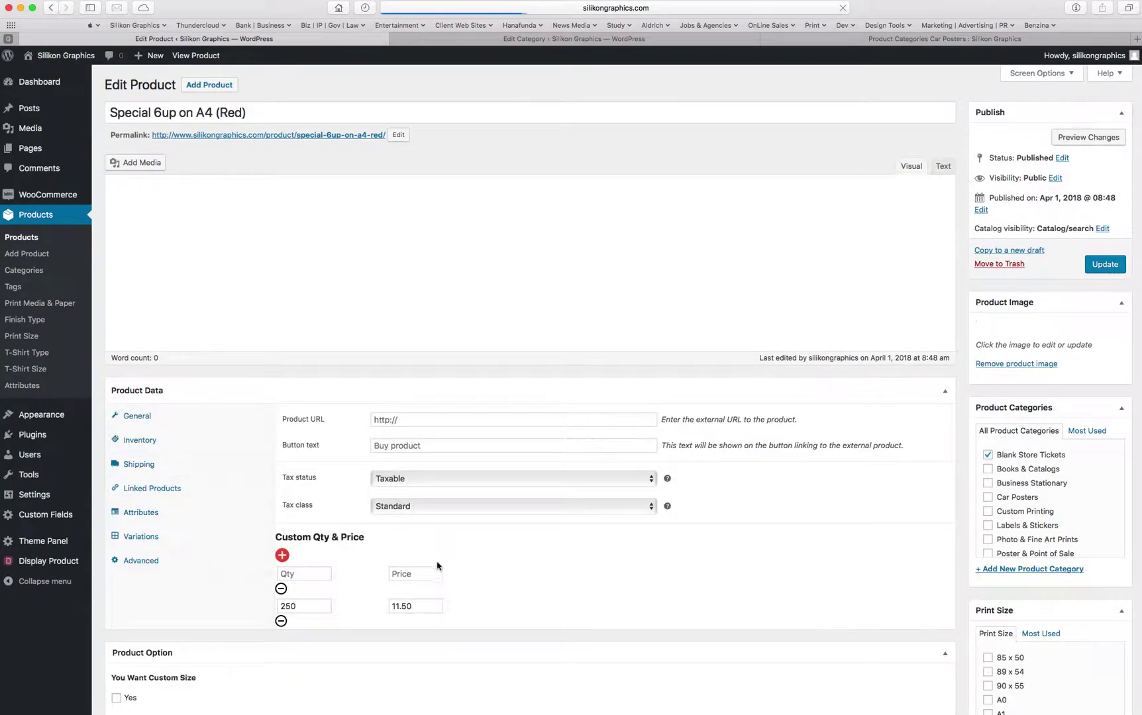
scroll(371, 626, "down", 2)
scroll(371, 625, "down", 2)
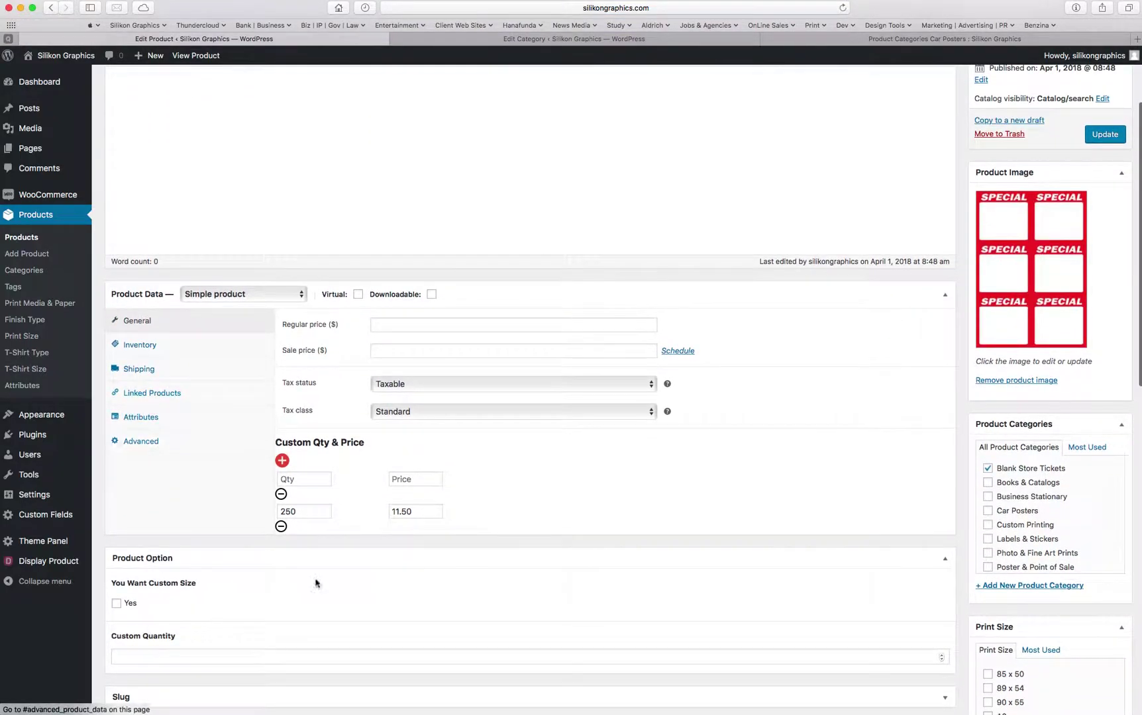
left_click(279, 511)
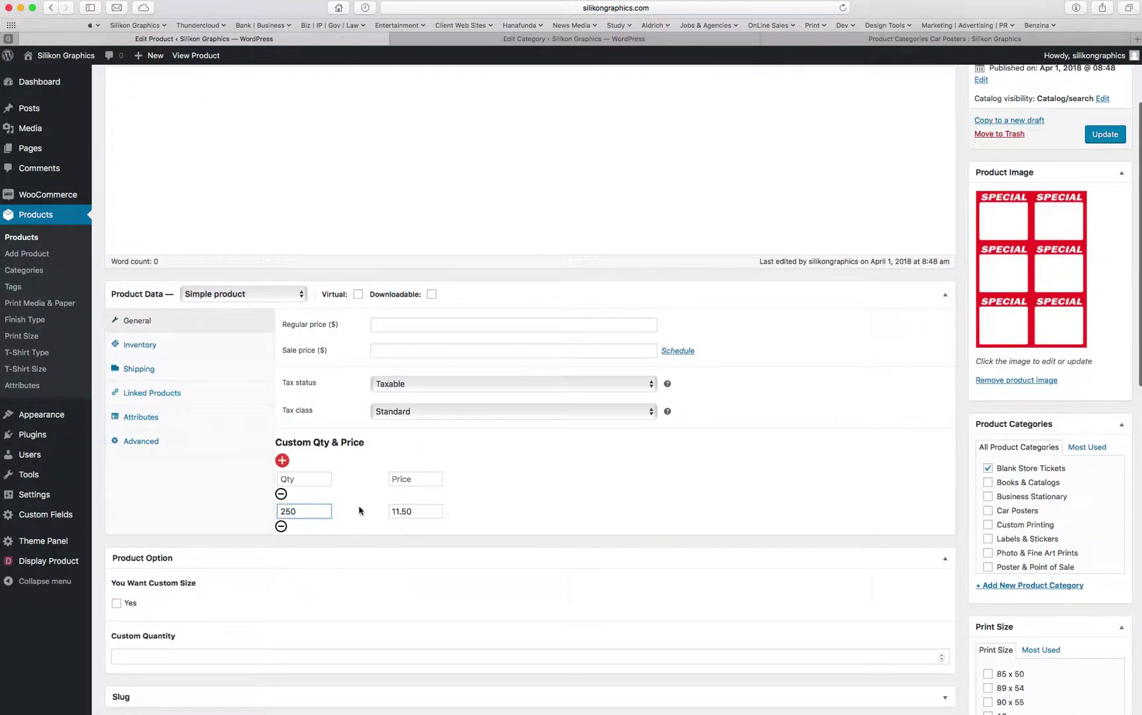
double_click(289, 511)
double_click(412, 515)
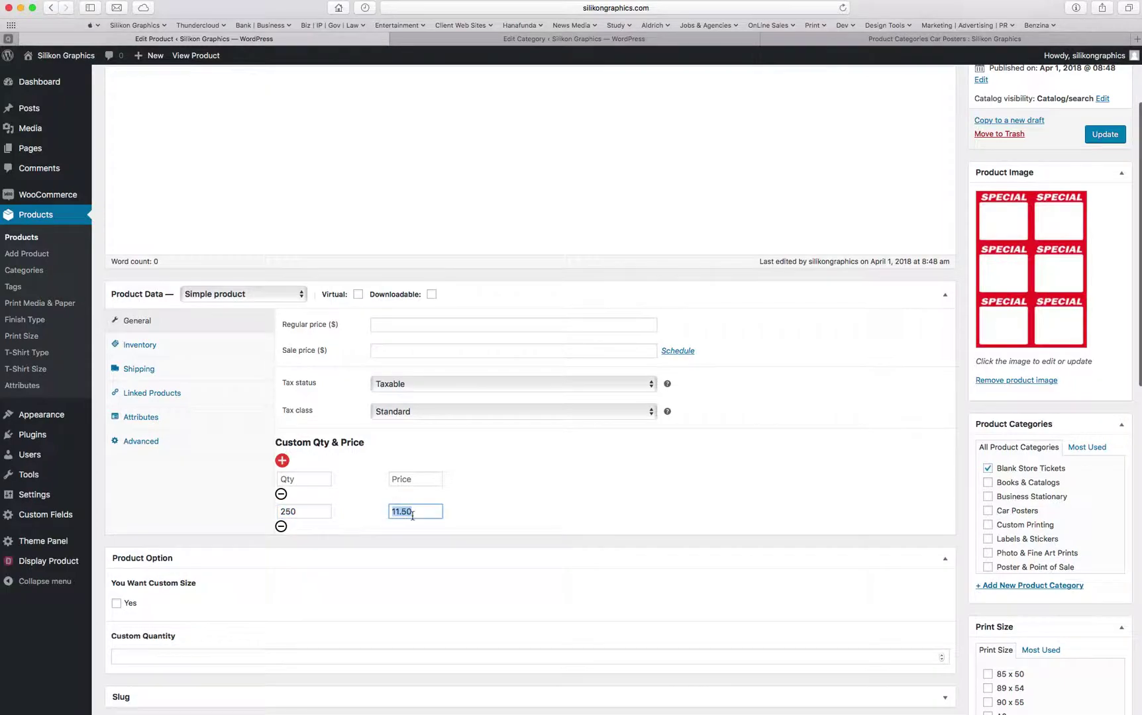
scroll(1071, 535, "down", 5)
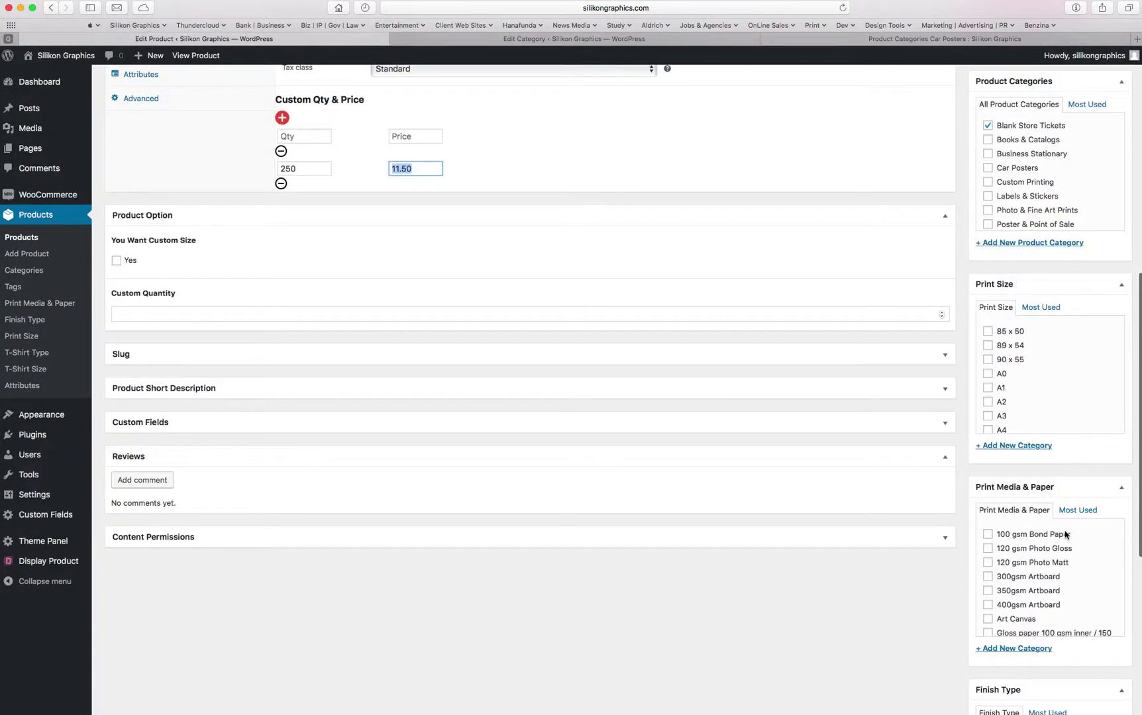
scroll(989, 535, "up", 7)
Switch to the storefront, open the Blank Store Tickets category and look through its products
left_click(631, 45)
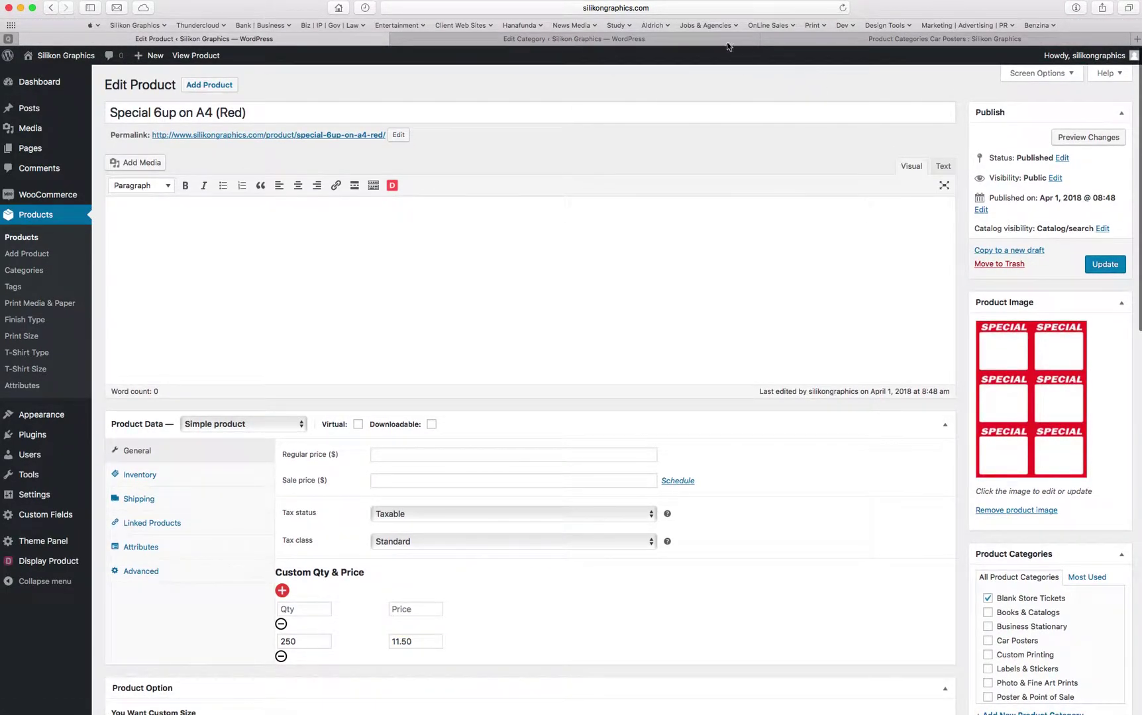
left_click(820, 40)
left_click(228, 191)
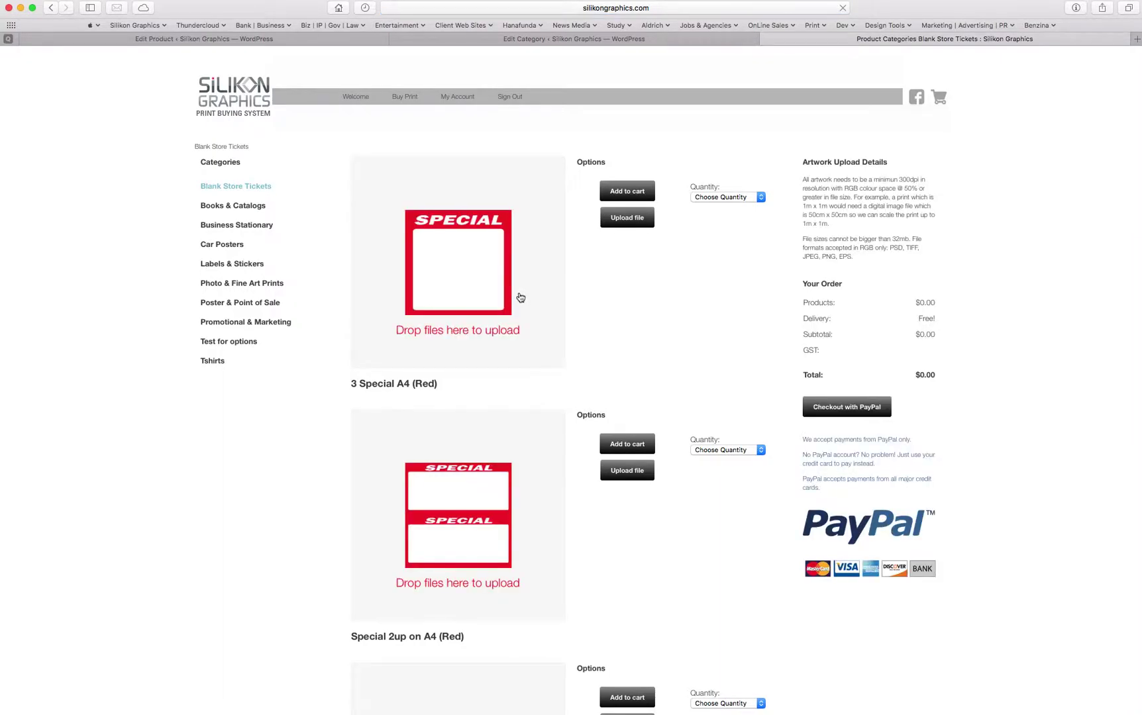
scroll(522, 292, "down", 15)
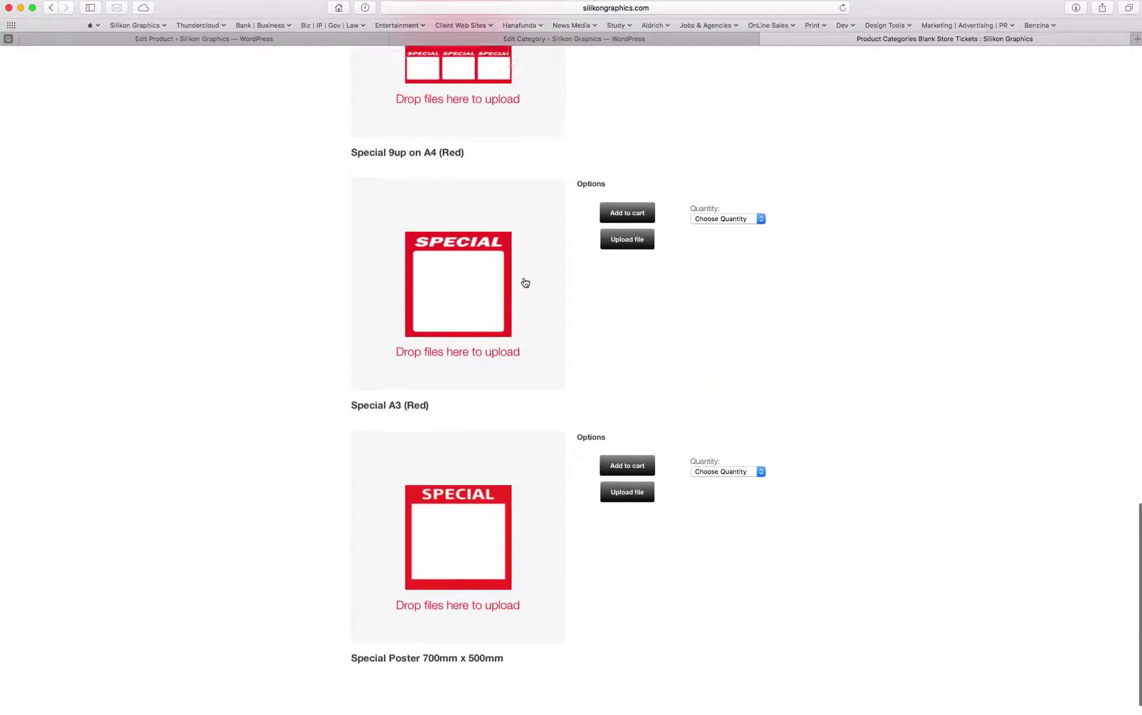
scroll(526, 284, "up", 15)
Try to add 3 Special A4 (Red) to the cart with a quantity of 250 and read the store's response
left_click(726, 197)
left_click(714, 217)
left_click(624, 201)
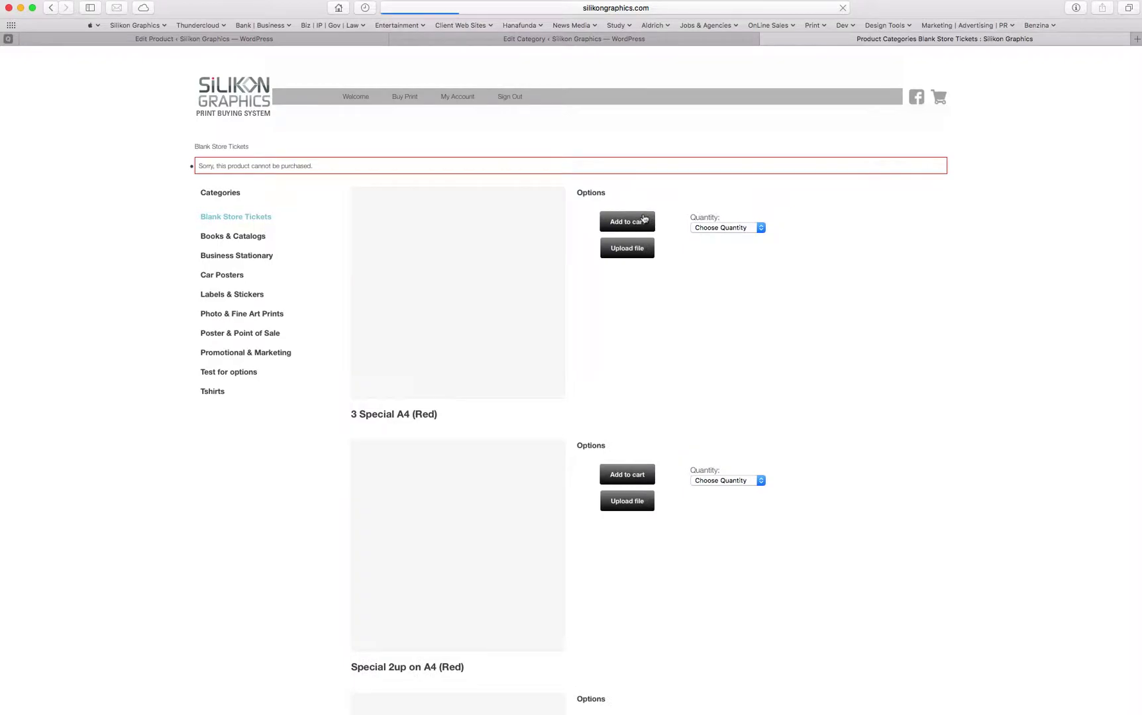
double_click(287, 165)
left_click(324, 172)
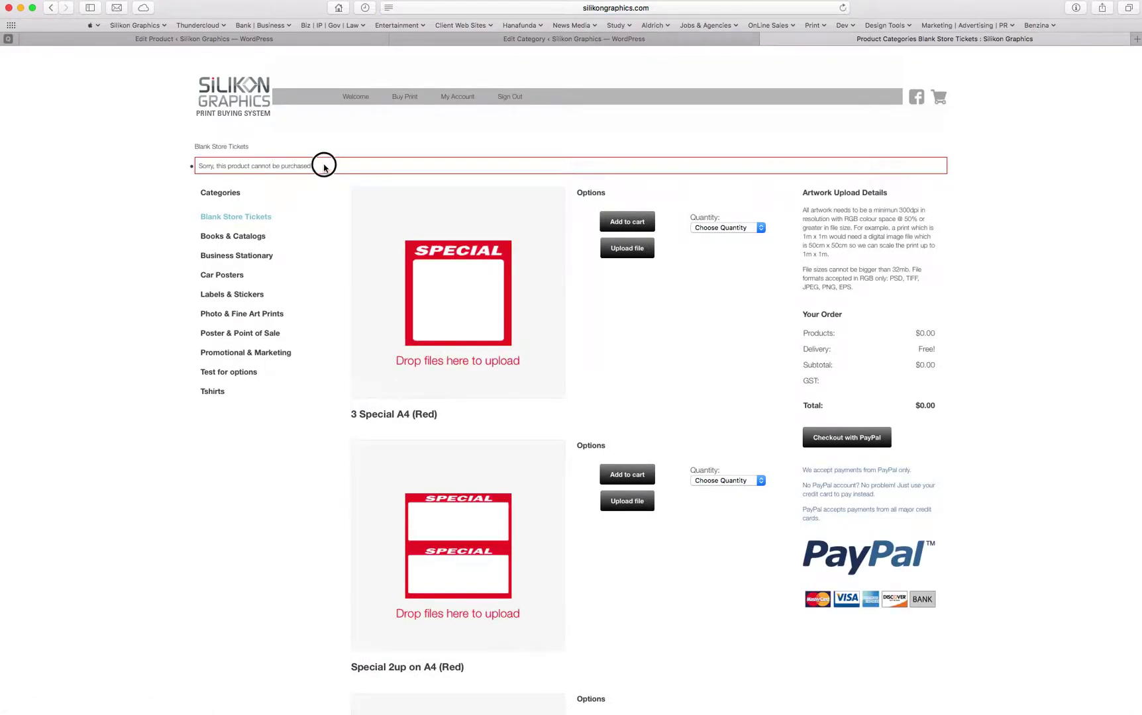
left_click_drag(206, 165, 314, 166)
Try to add another Special ticket to the cart and check the store's response
left_click(701, 436)
left_click(652, 472)
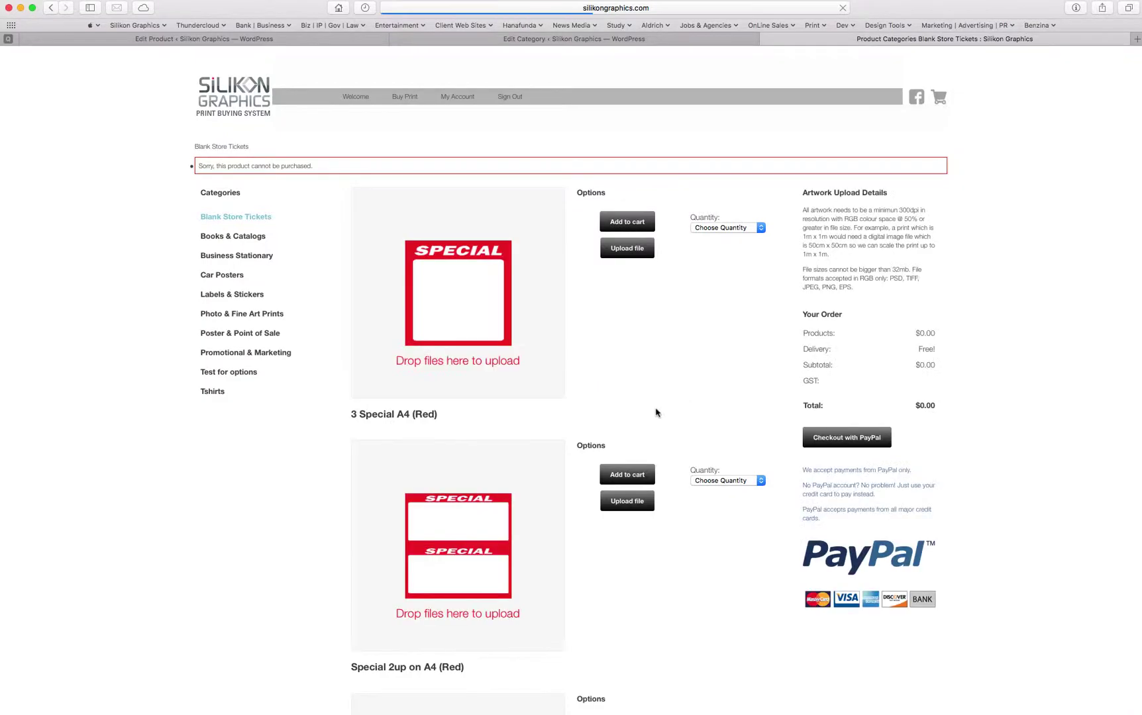
double_click(296, 166)
left_click(328, 167)
left_click_drag(199, 165, 240, 163)
left_click(311, 165, "shift")
left_click(160, 209)
Return to editing Special 6up on A4 (Red), set its regular price to 0 and update the product
left_click(426, 44)
left_click(350, 43)
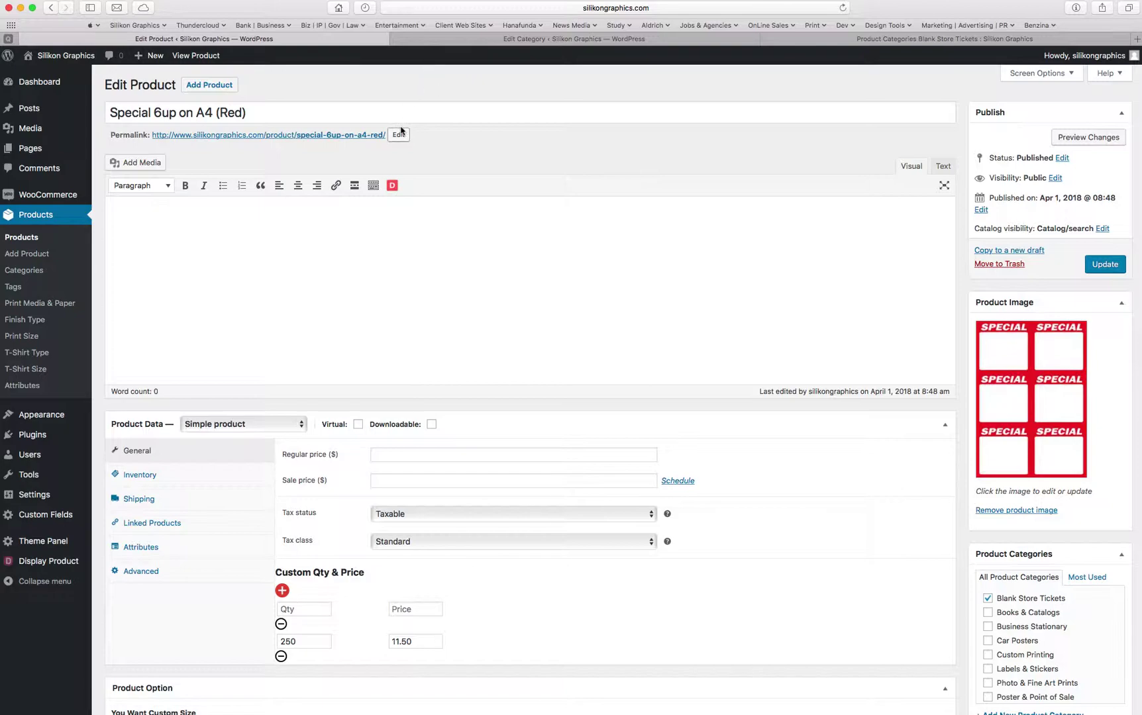
left_click(398, 456)
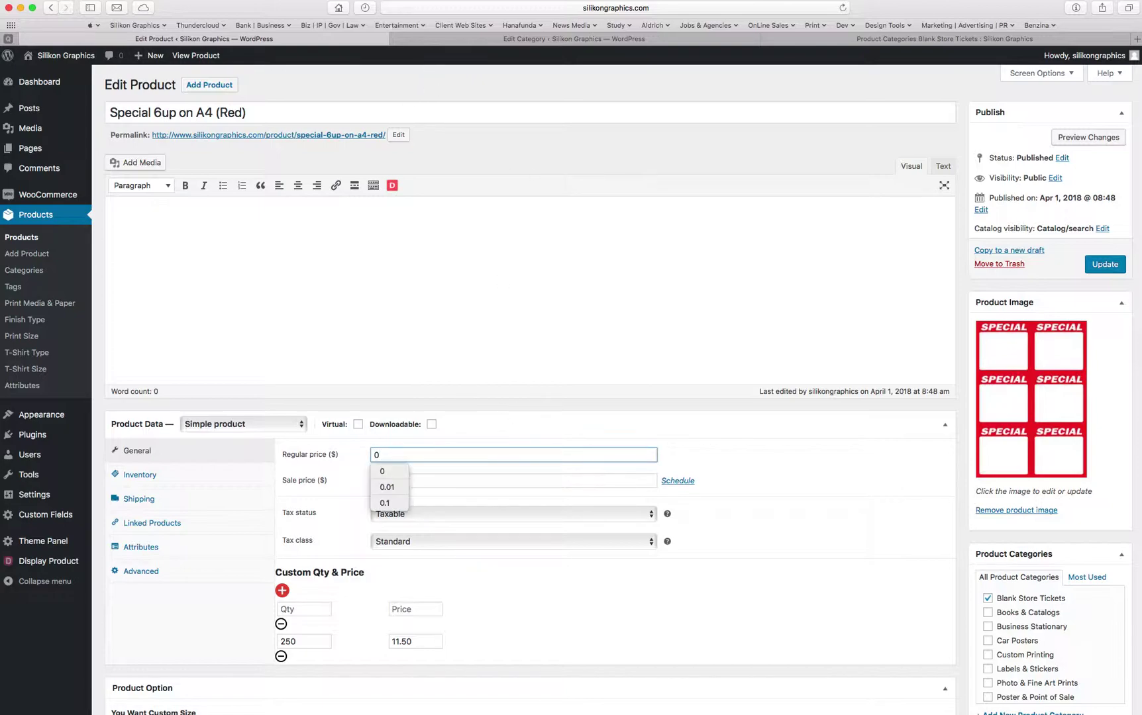
left_click(1107, 264)
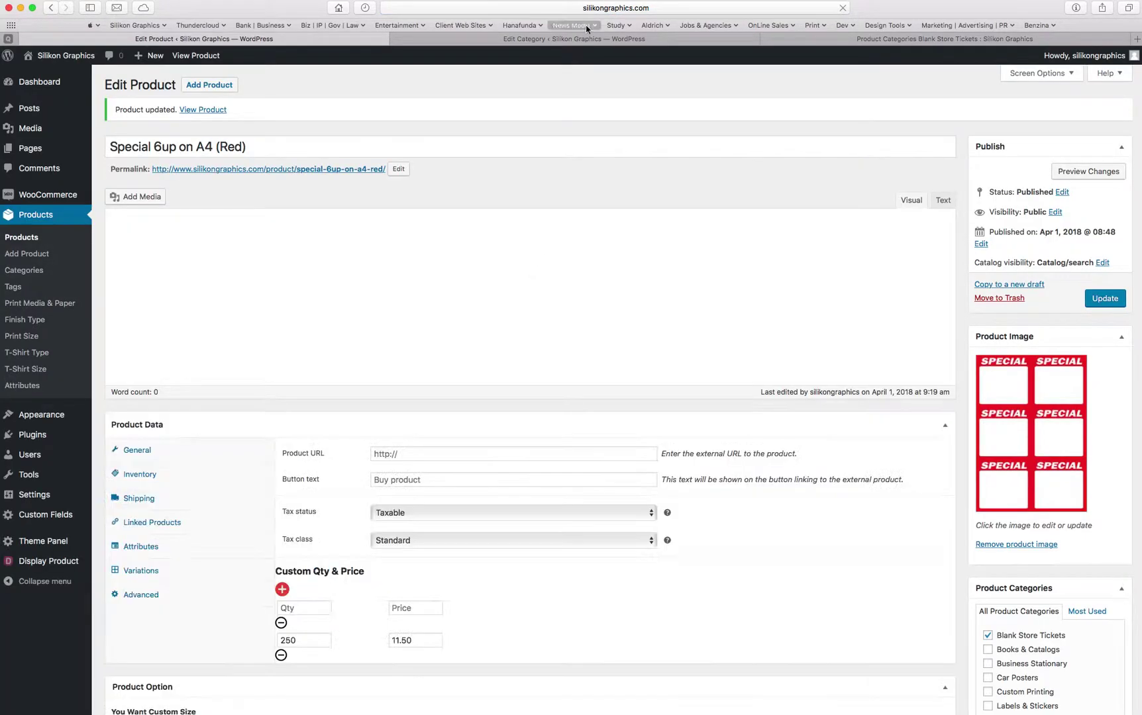
left_click(571, 39)
left_click(809, 41)
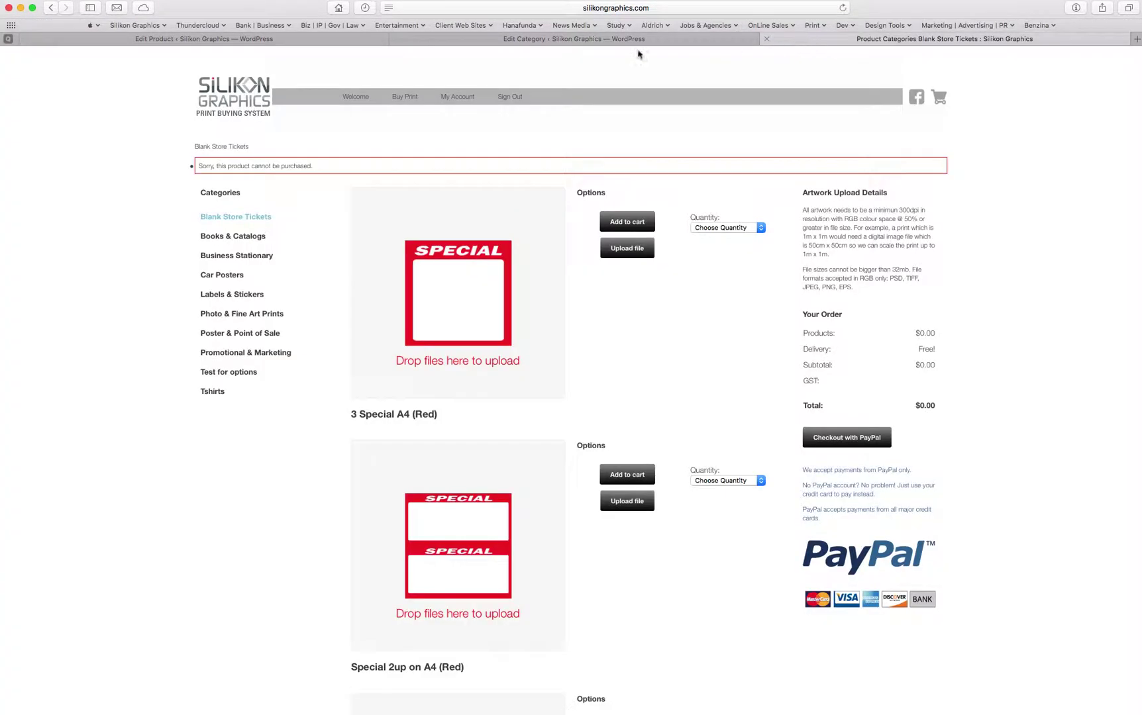
left_click(308, 41)
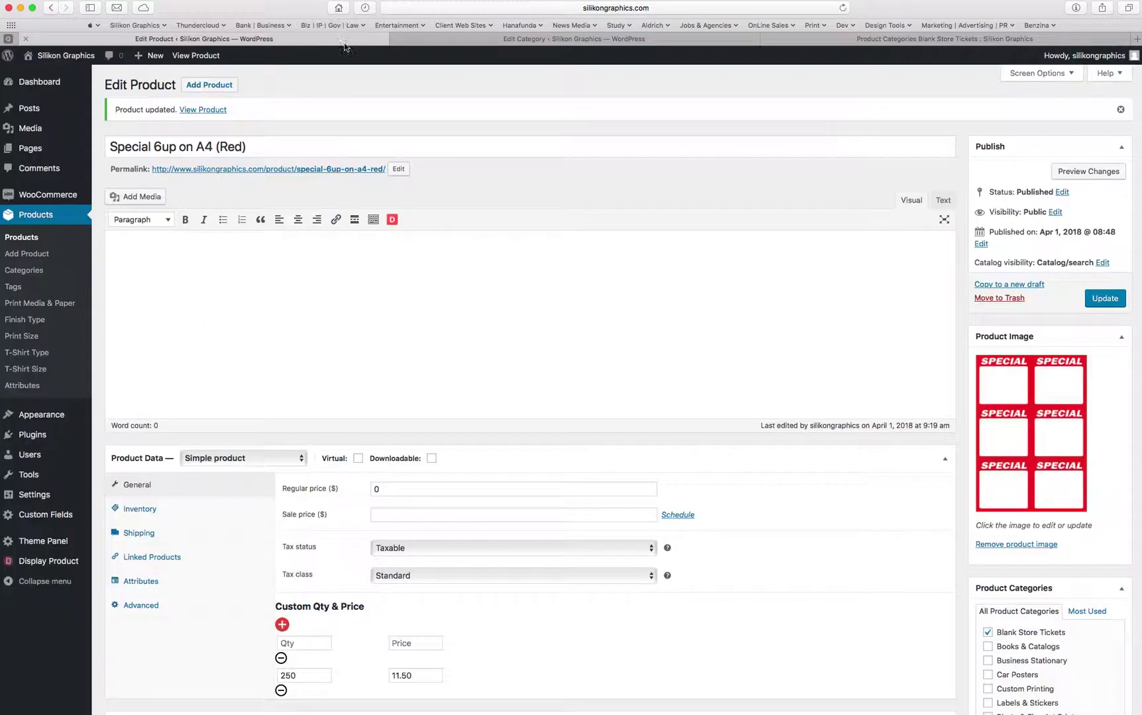
left_click(640, 39)
left_click(800, 34)
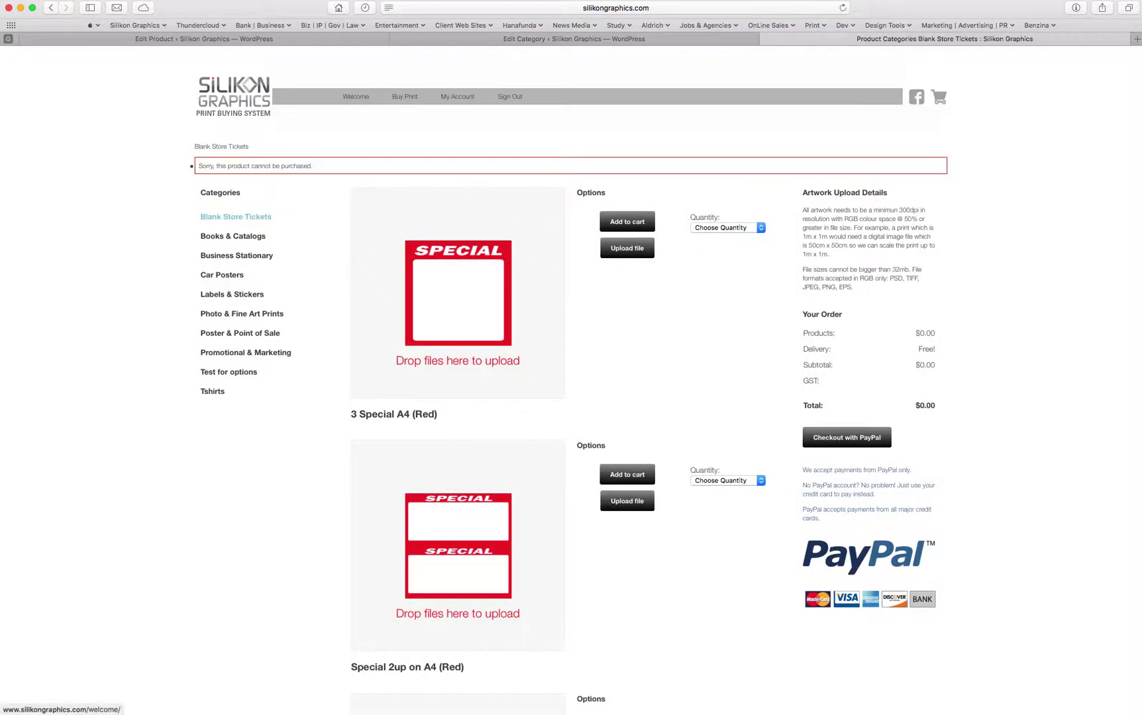
Open the 3 Special A4 (Red) product from the product list and set its regular price to 0
left_click(291, 41)
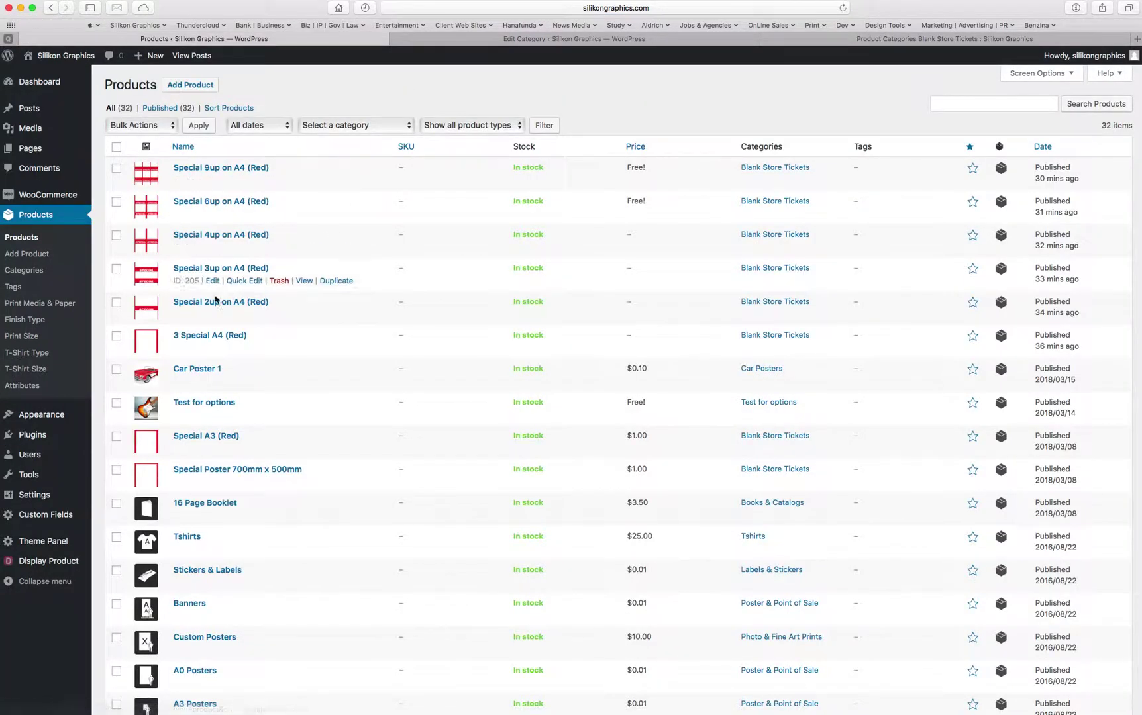
left_click(210, 348)
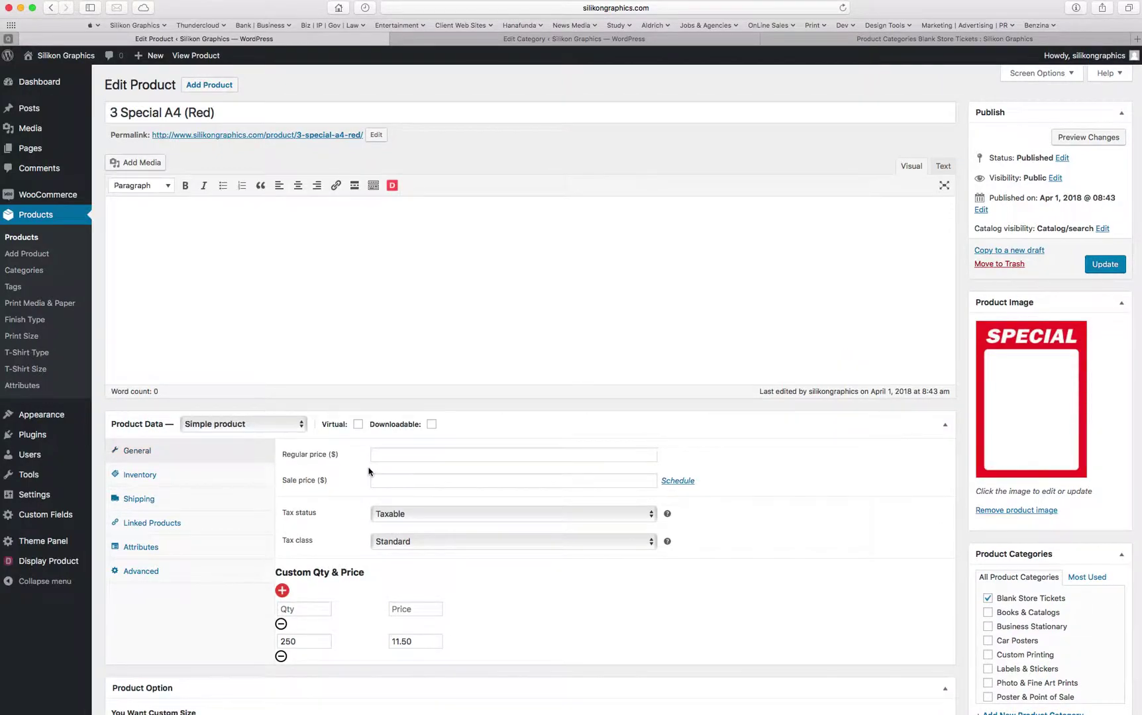
left_click(433, 450)
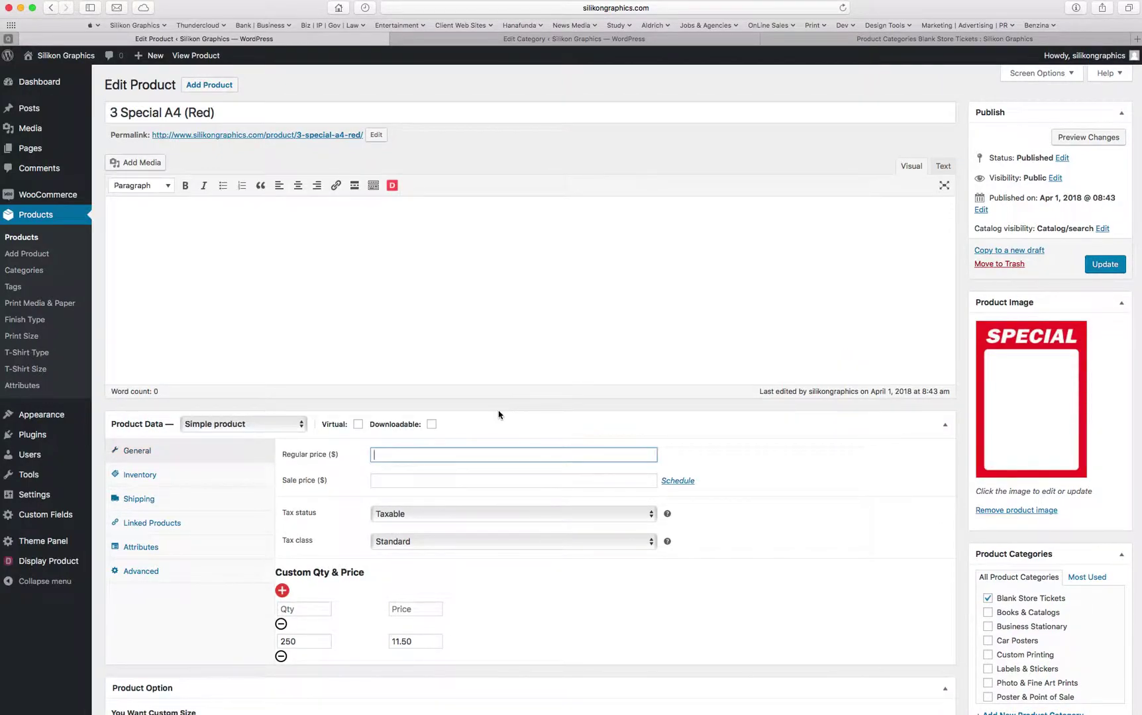
type("0")
Review the custom quantity and price row and the Product Option settings of 3 Special A4 (Red), and update the product
double_click(308, 642)
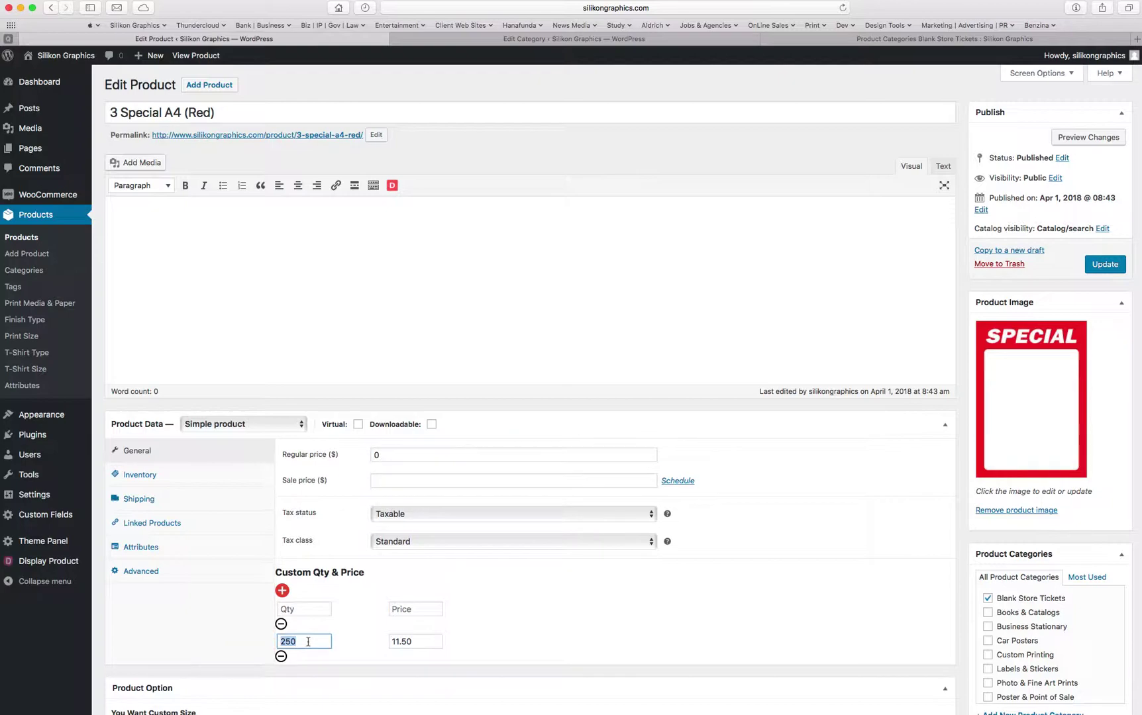
double_click(398, 642)
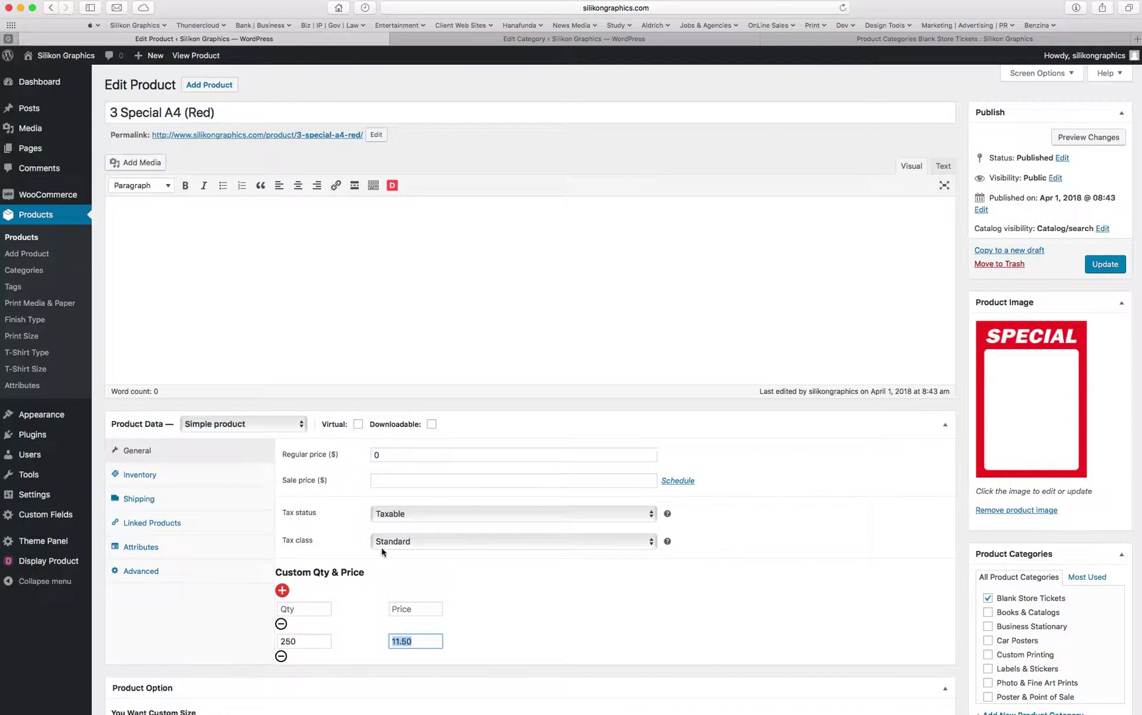
scroll(386, 550, "down", 4)
scroll(331, 516, "up", 4)
scroll(444, 480, "down", 3)
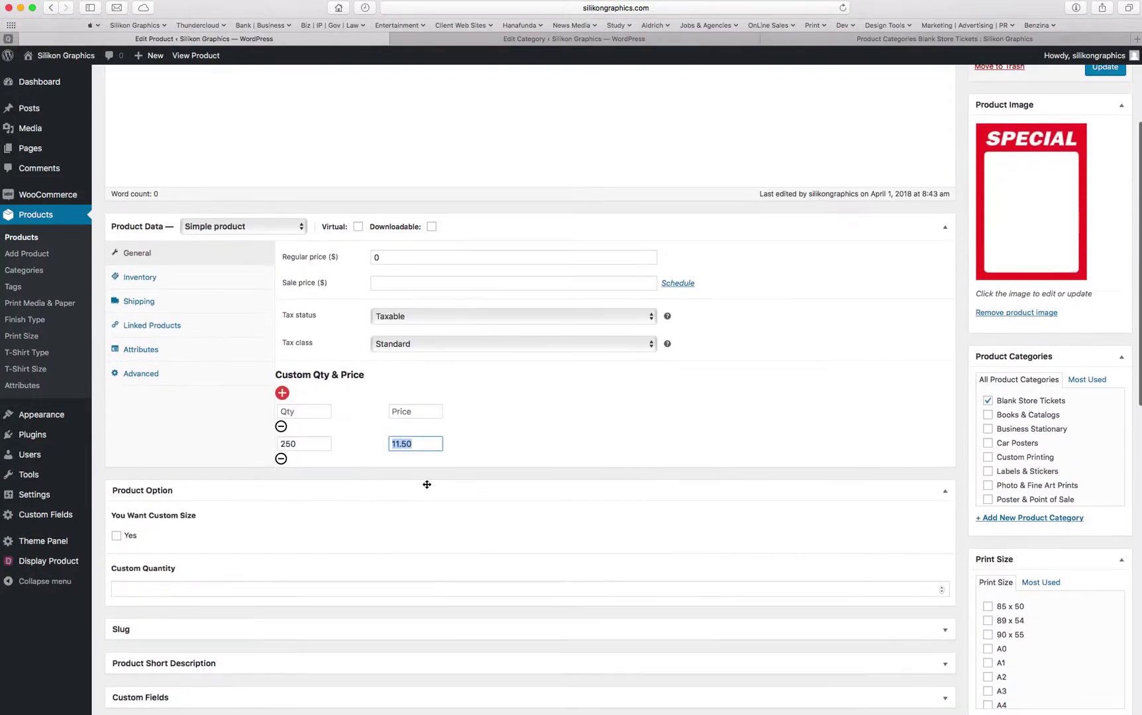
scroll(428, 490, "down", 1)
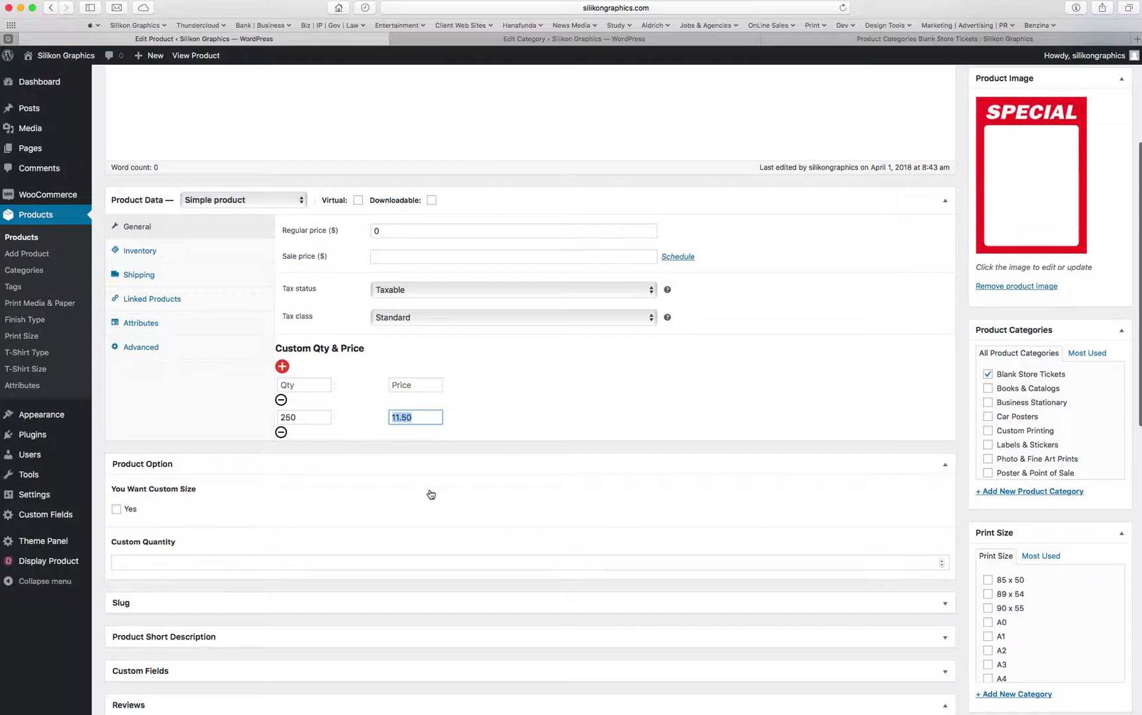
scroll(431, 495, "up", 1)
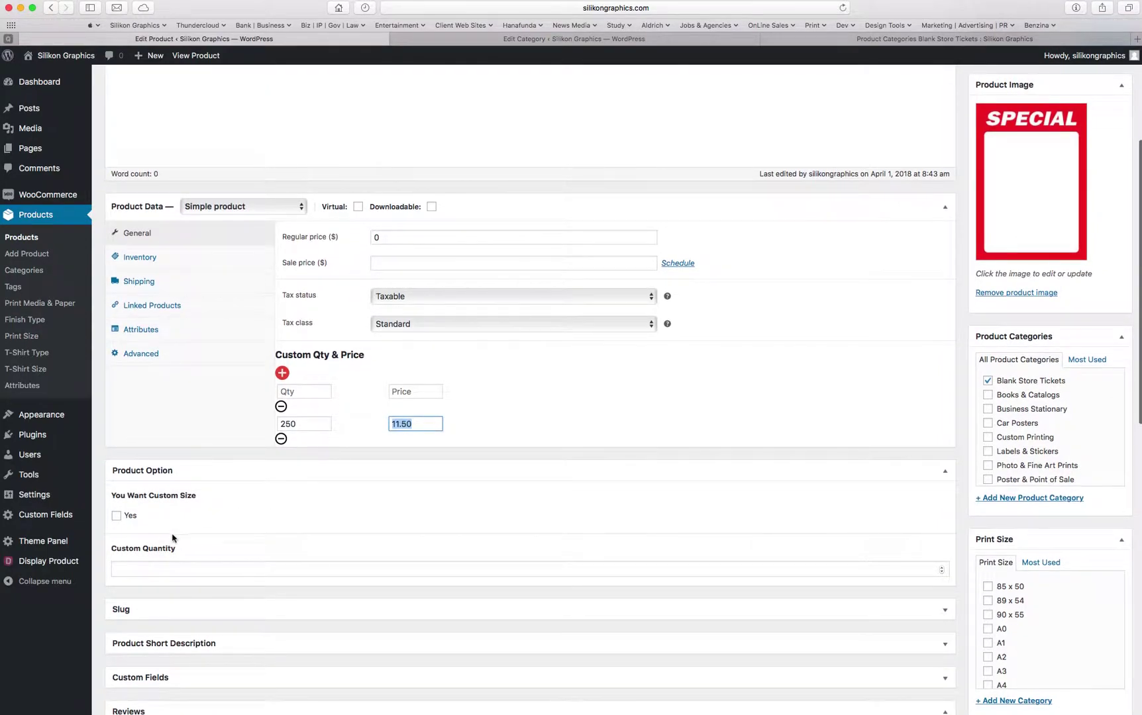
scroll(184, 541, "up", 1)
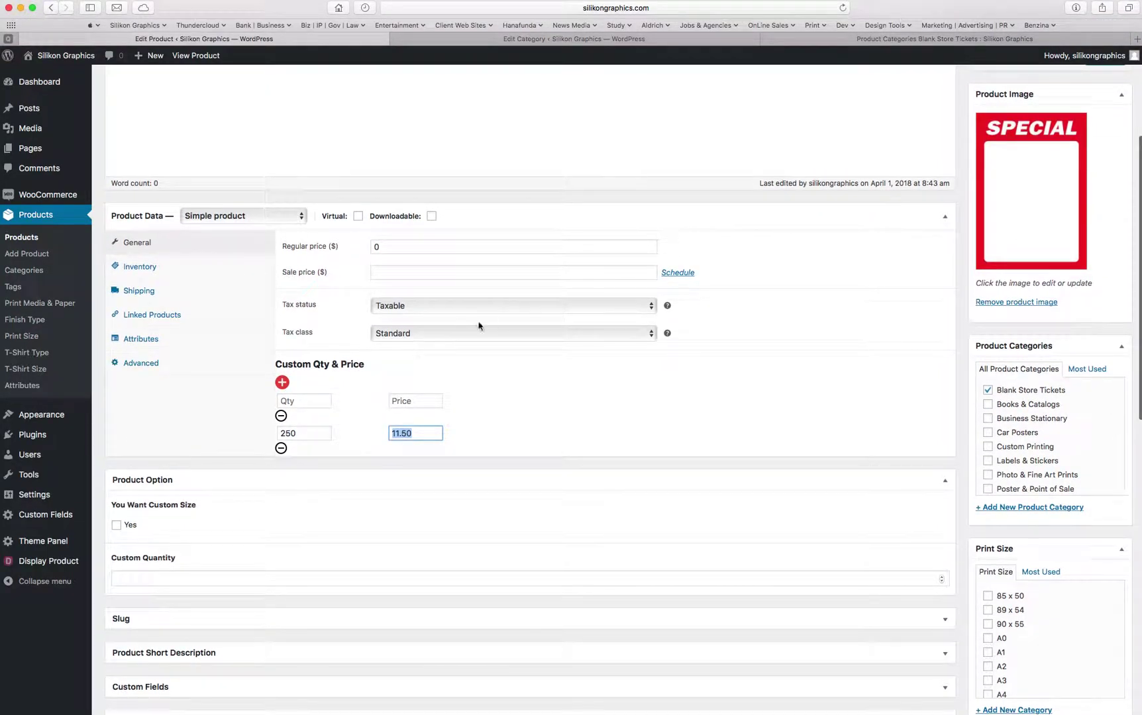
left_click(192, 578)
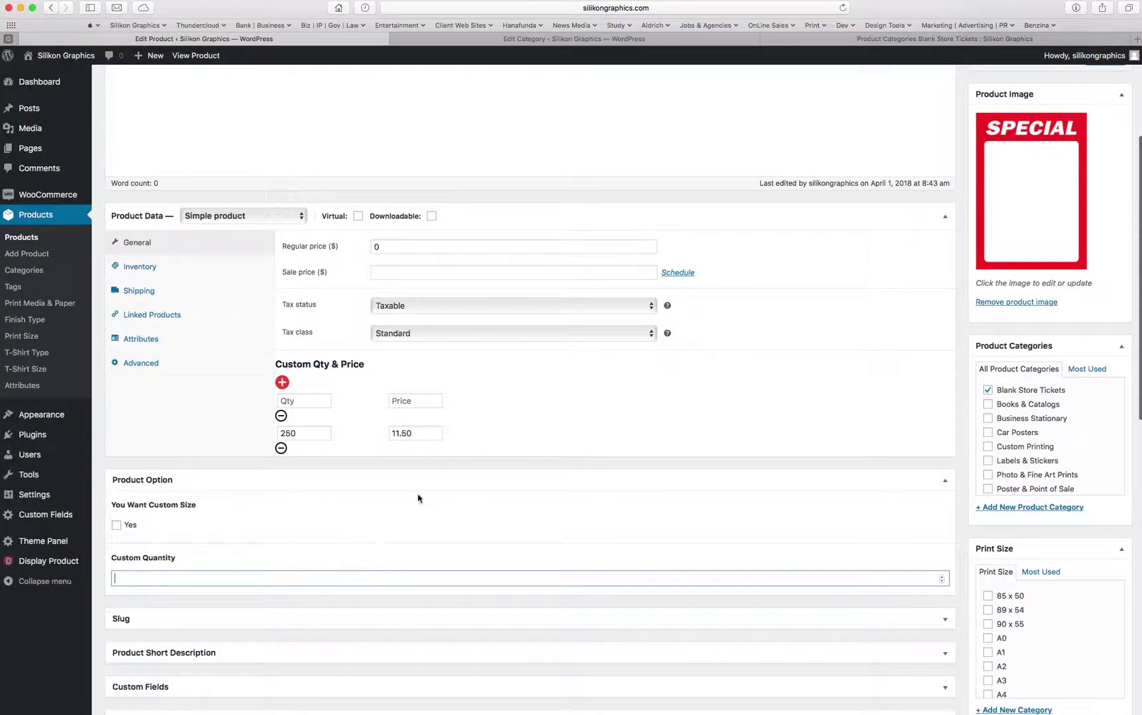
scroll(888, 279, "up", 5)
scroll(908, 264, "down", 1)
left_click(1105, 265)
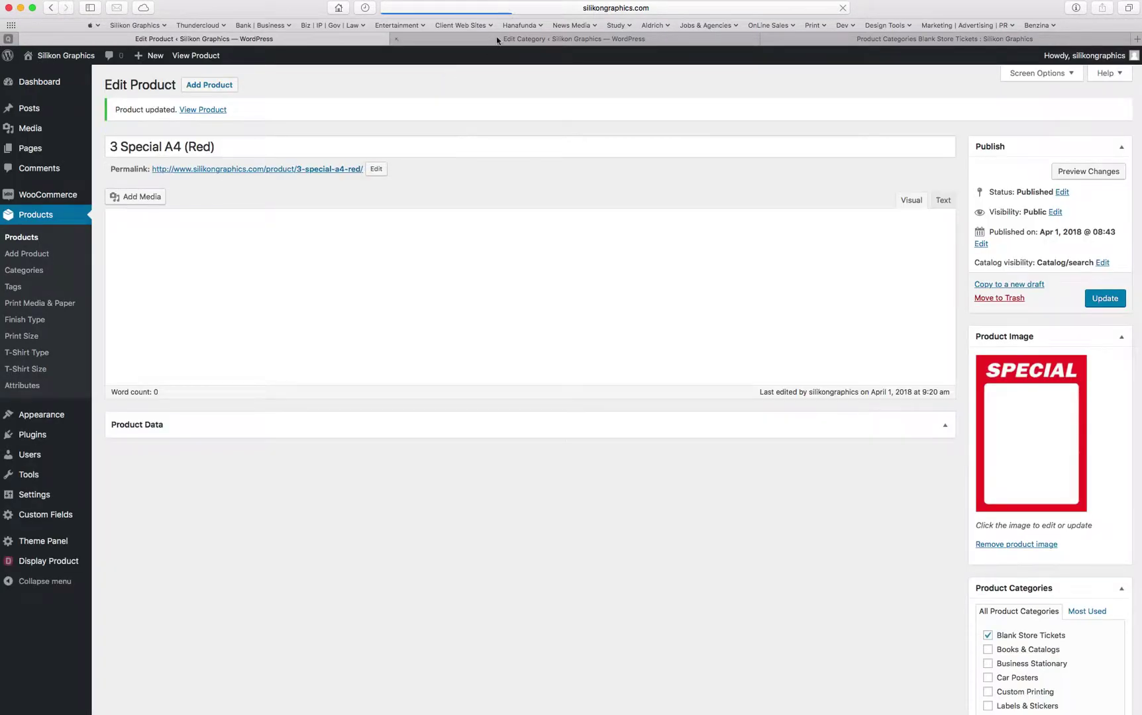
Reload the Blank Store Tickets page on the storefront, agreeing to resend the form
left_click(726, 41)
left_click(818, 38)
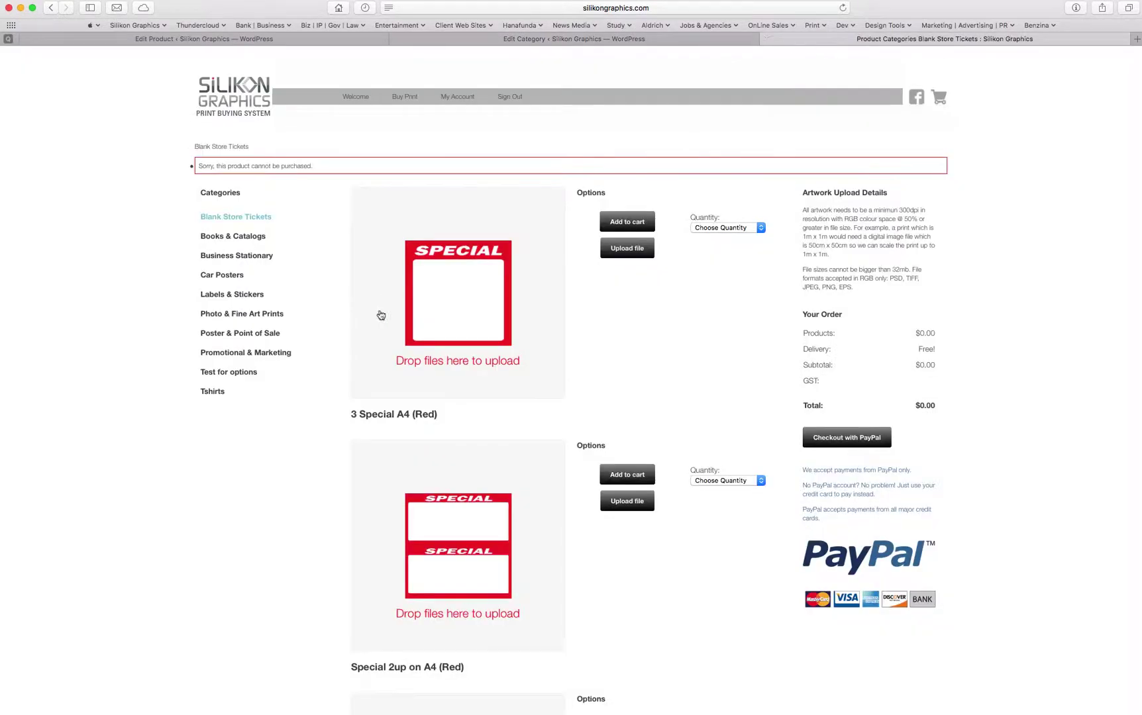
key("super+r")
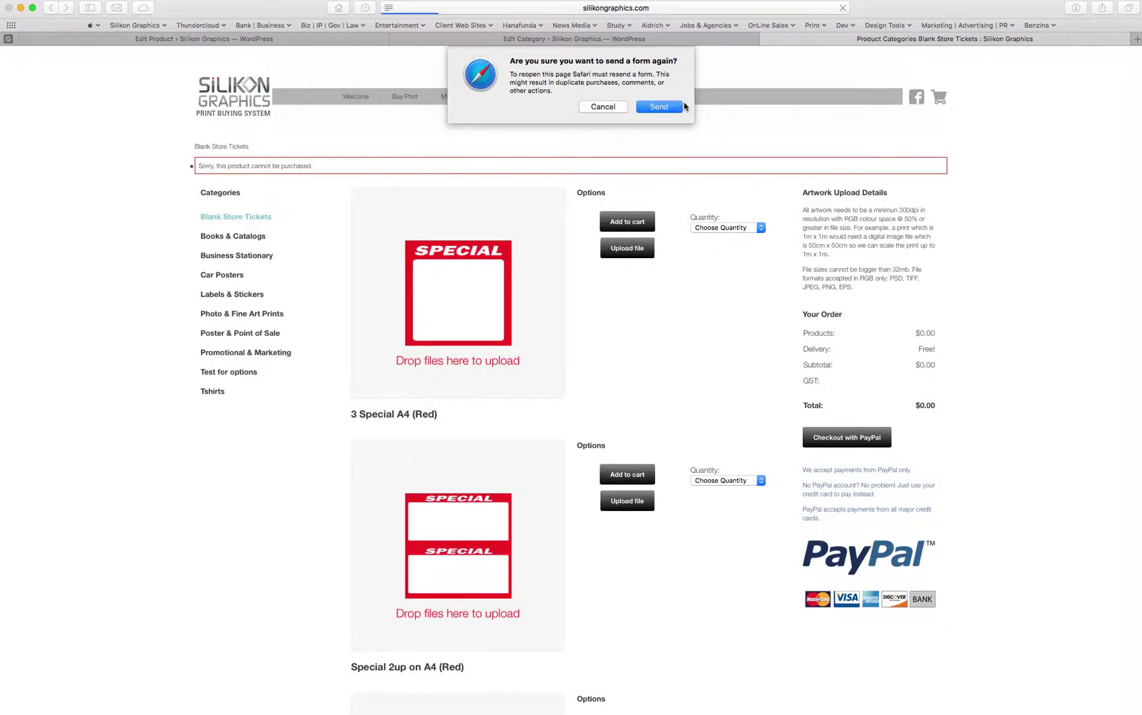
left_click(659, 107)
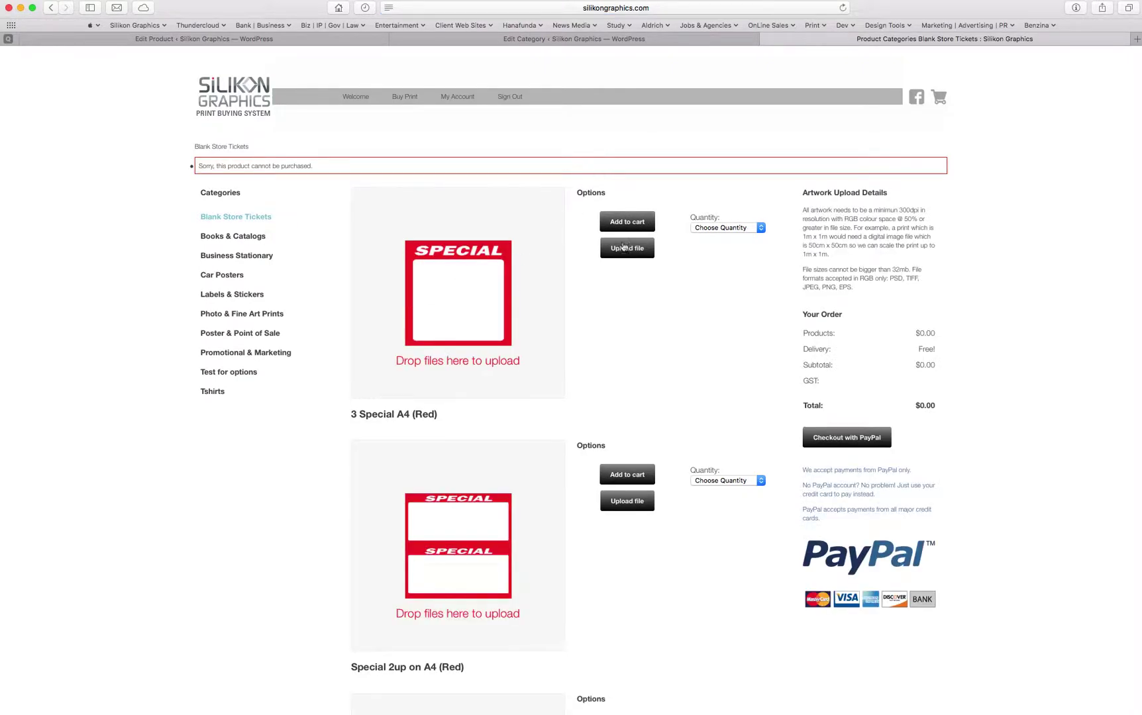
Choose a quantity of 250 for 3 Special A4 (Red) and add it to the cart
left_click(718, 229)
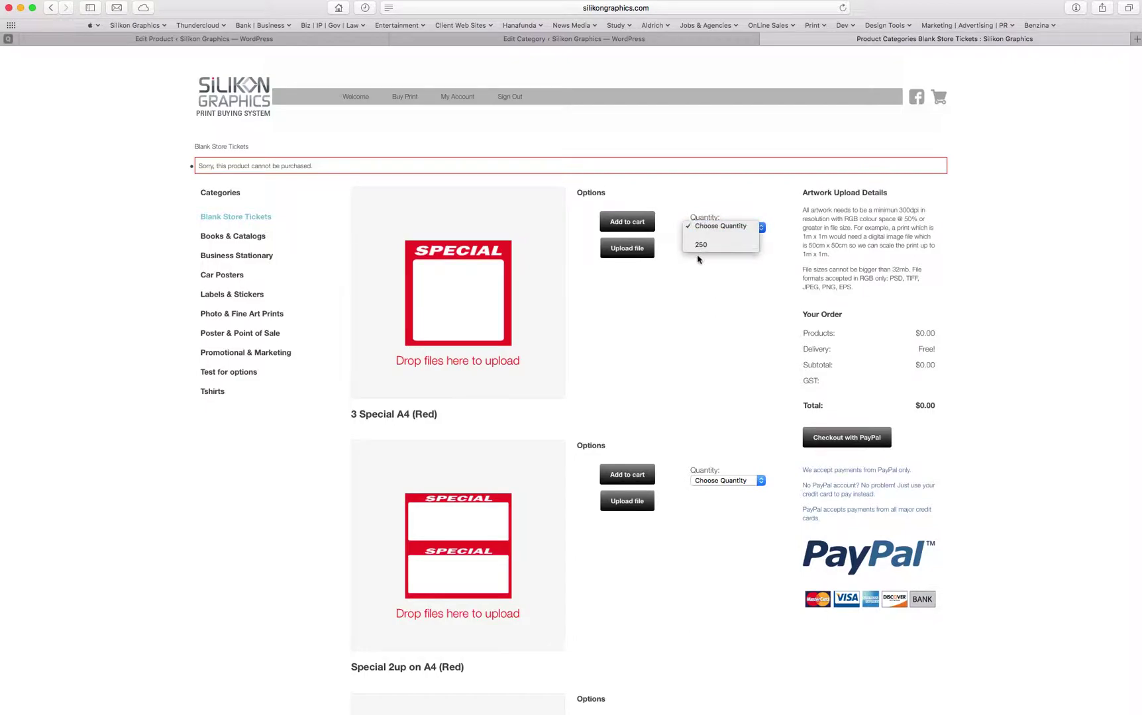
left_click(701, 247)
left_click(623, 229)
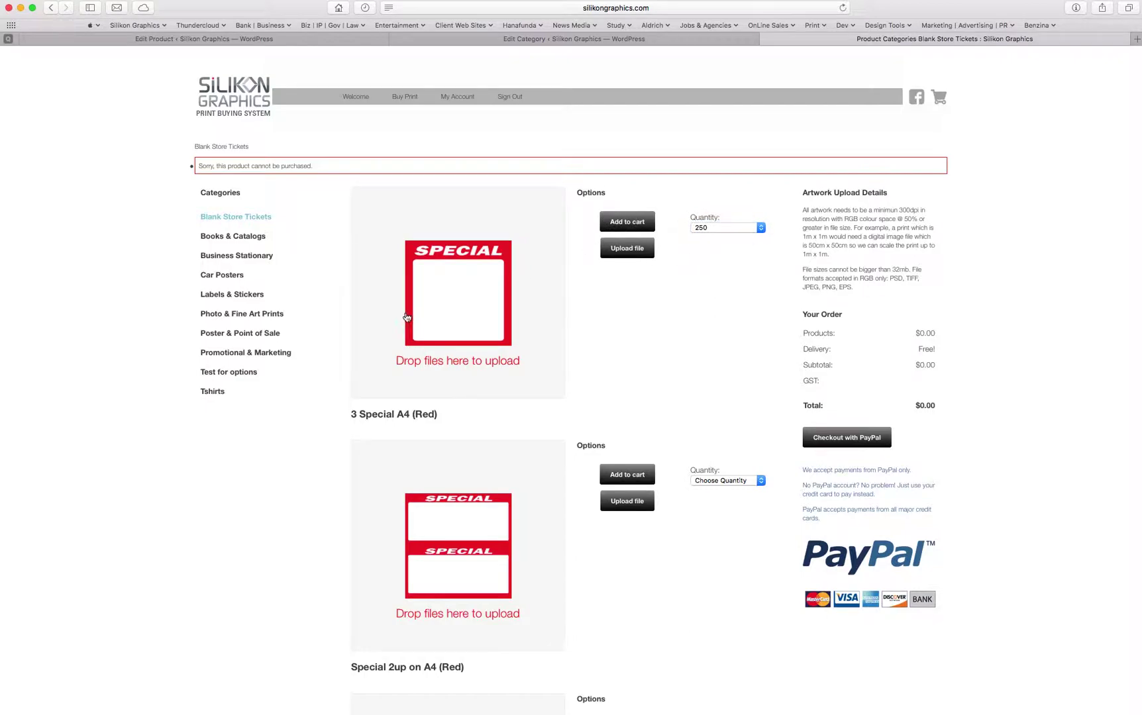
Add 250 of 3 Special A4 (Red) to the cart and check the prices of both items in the cart
left_click(618, 229)
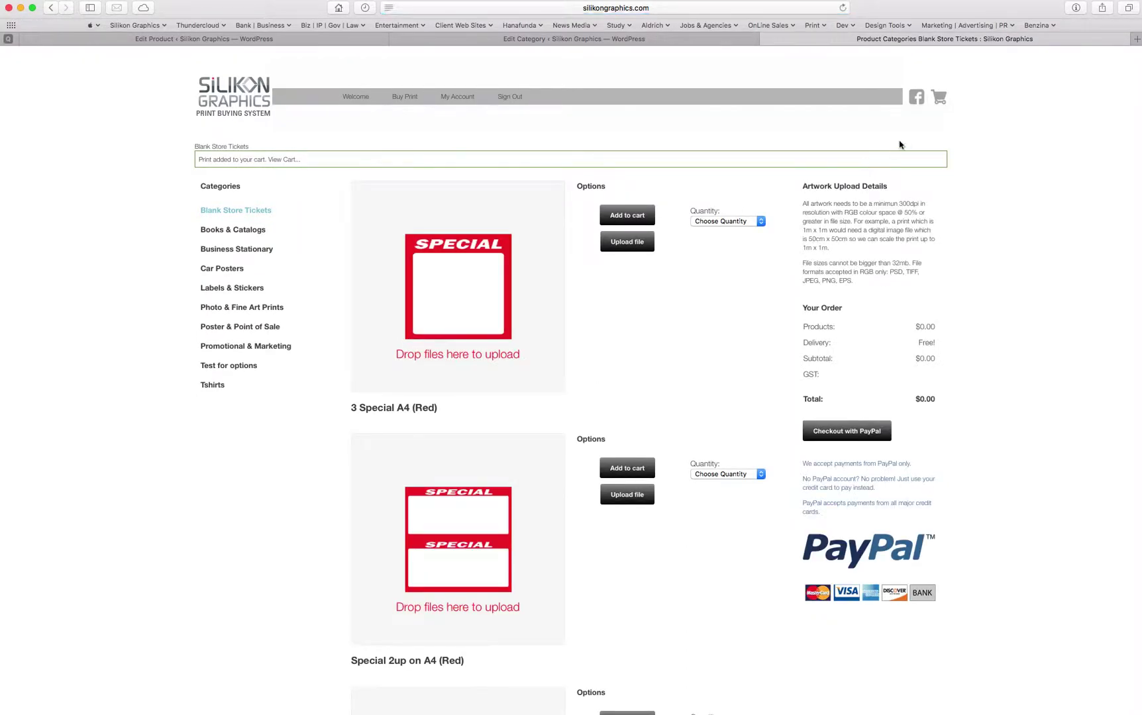
left_click(939, 100)
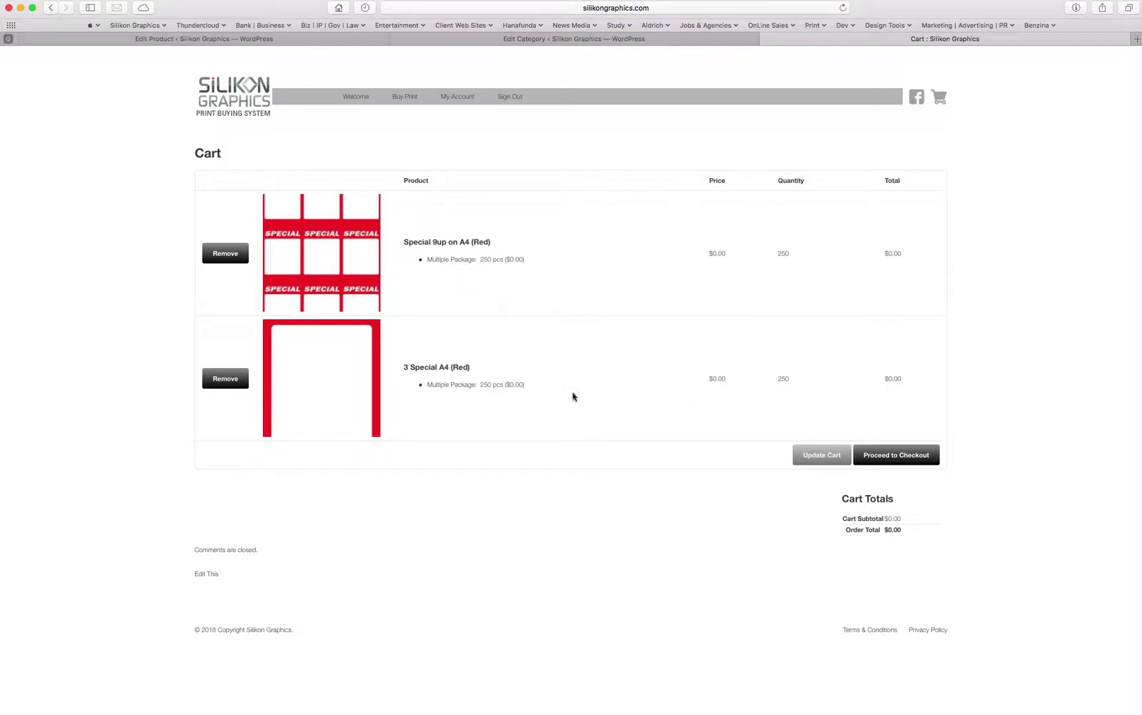
double_click(719, 254)
left_click(713, 379)
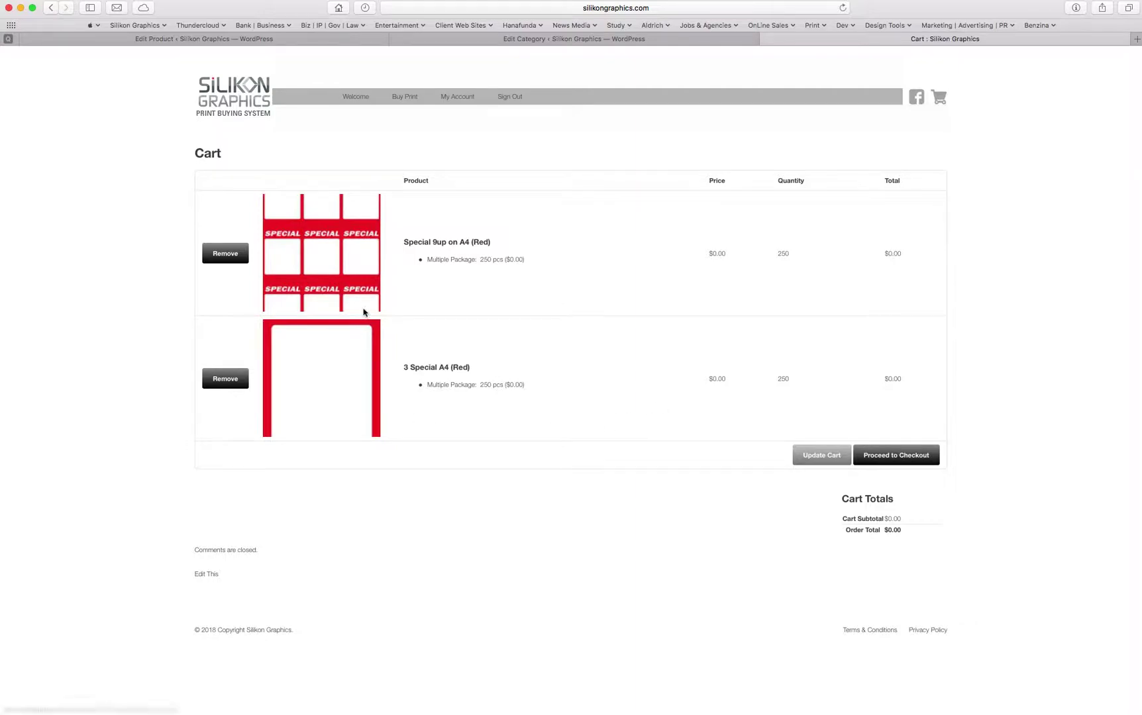
Set the regular price of the 3 Special A4 (Red) product to 11.50 and update the product
left_click(261, 38)
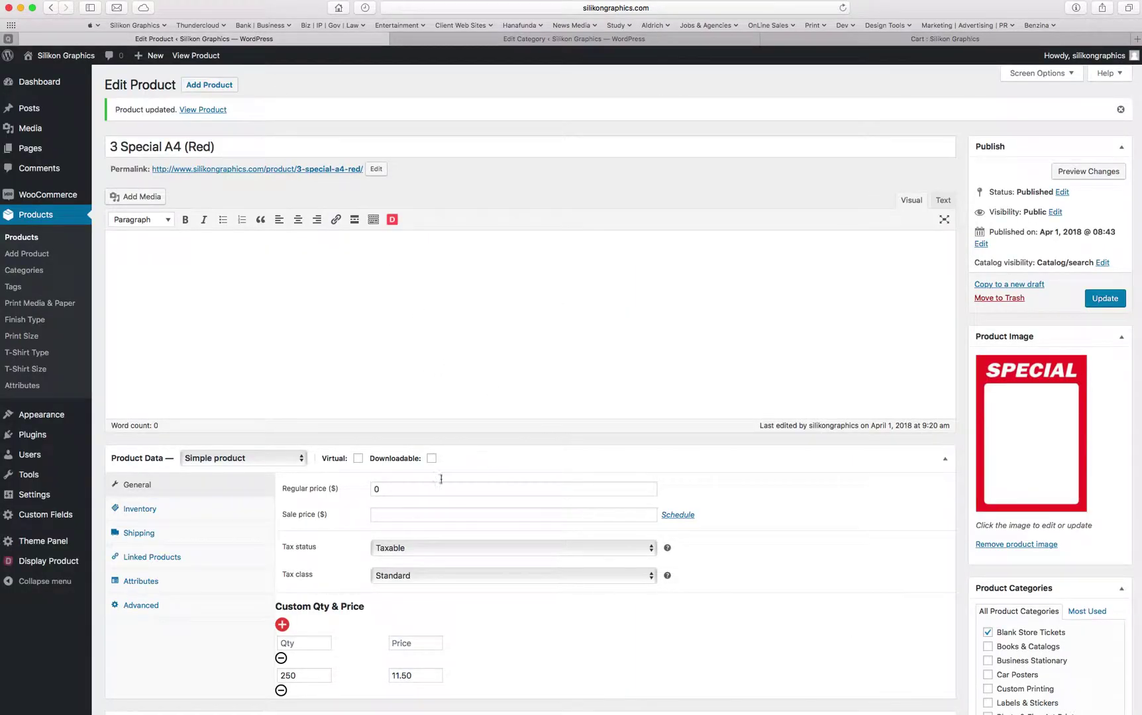
left_click(381, 491)
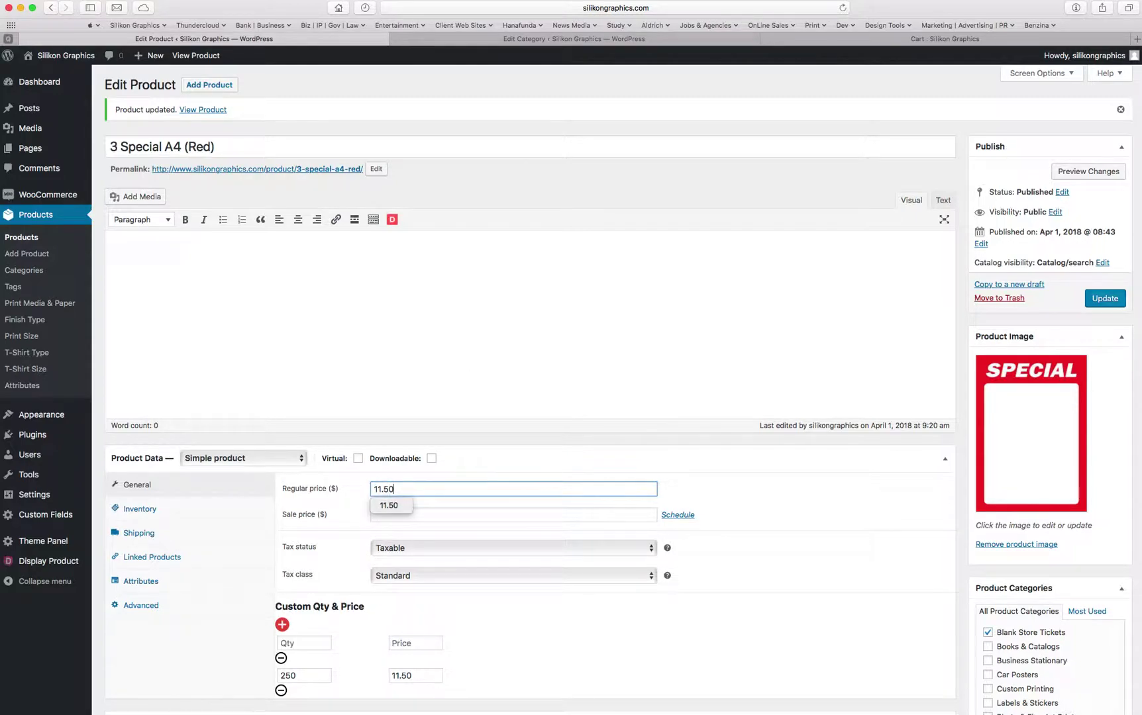
key("Return")
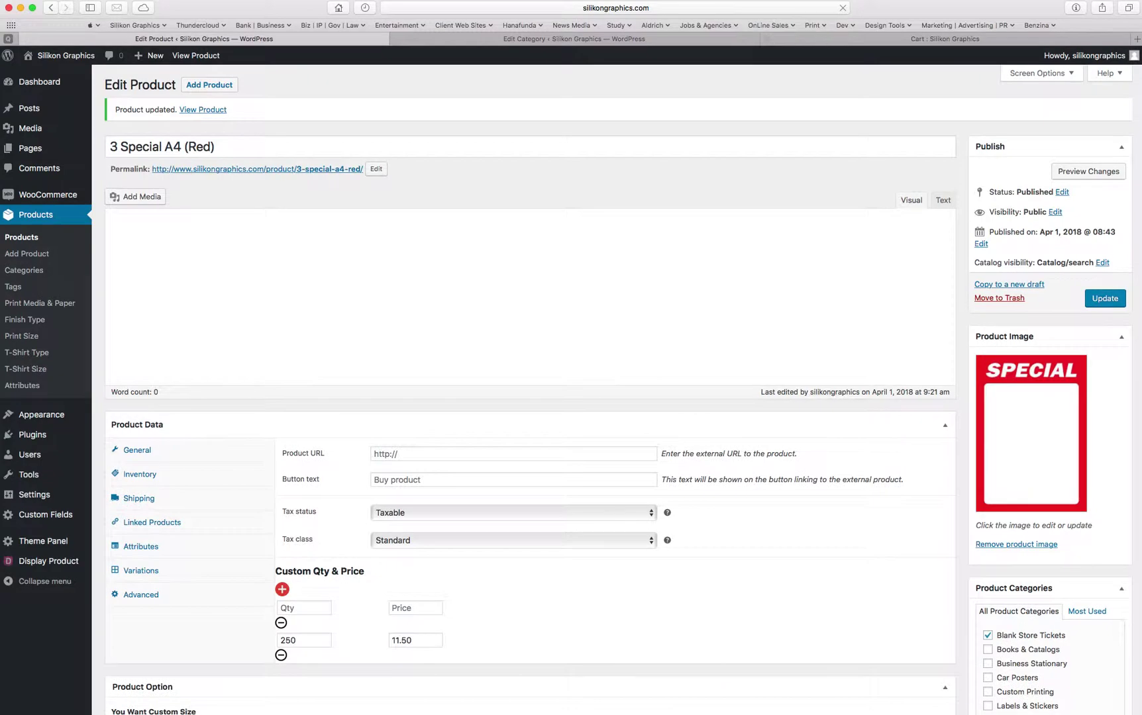
Check the price and quantity of 3 Special A4 (Red) in the refreshed storefront cart
left_click(944, 39)
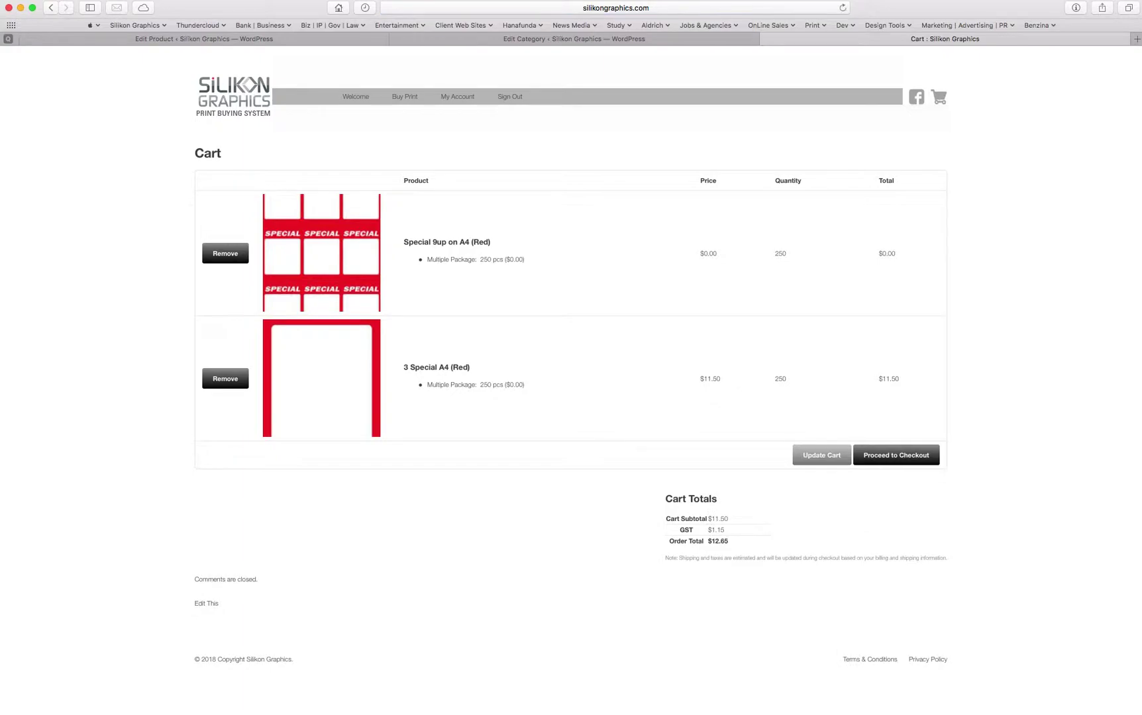
mouse_move(700, 379)
left_mouse_down()
mouse_move(713, 379)
mouse_move(686, 379)
left_mouse_up()
double_click(781, 379)
double_click(712, 379)
double_click(723, 379)
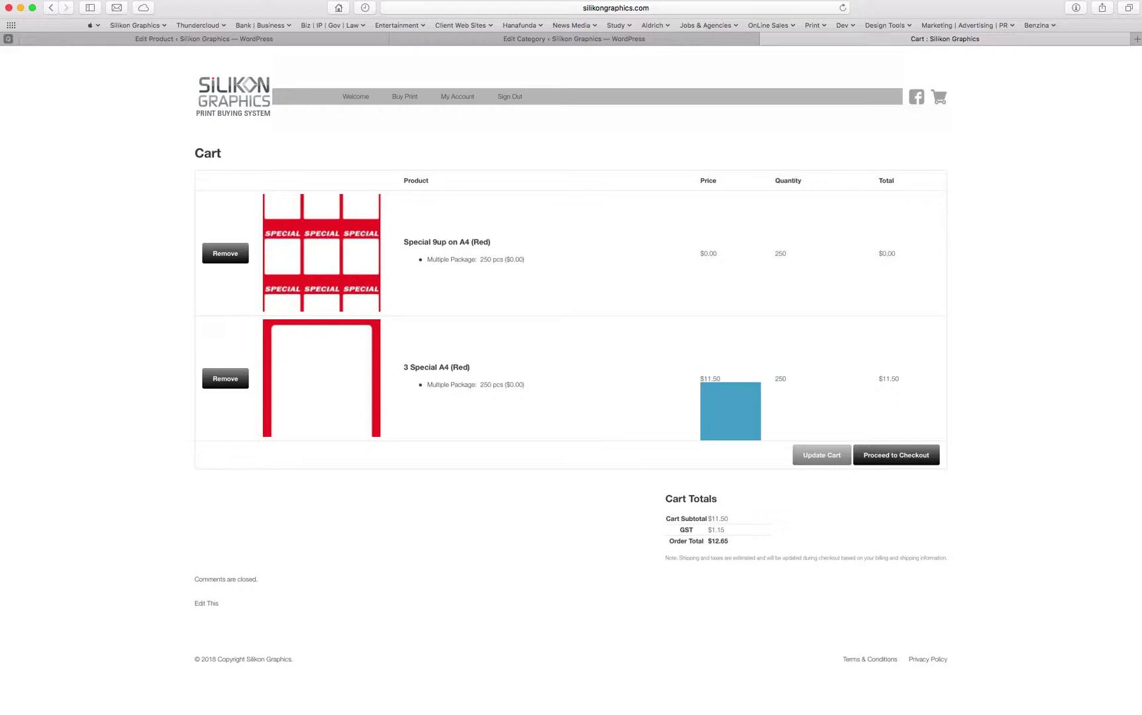
left_click(736, 379)
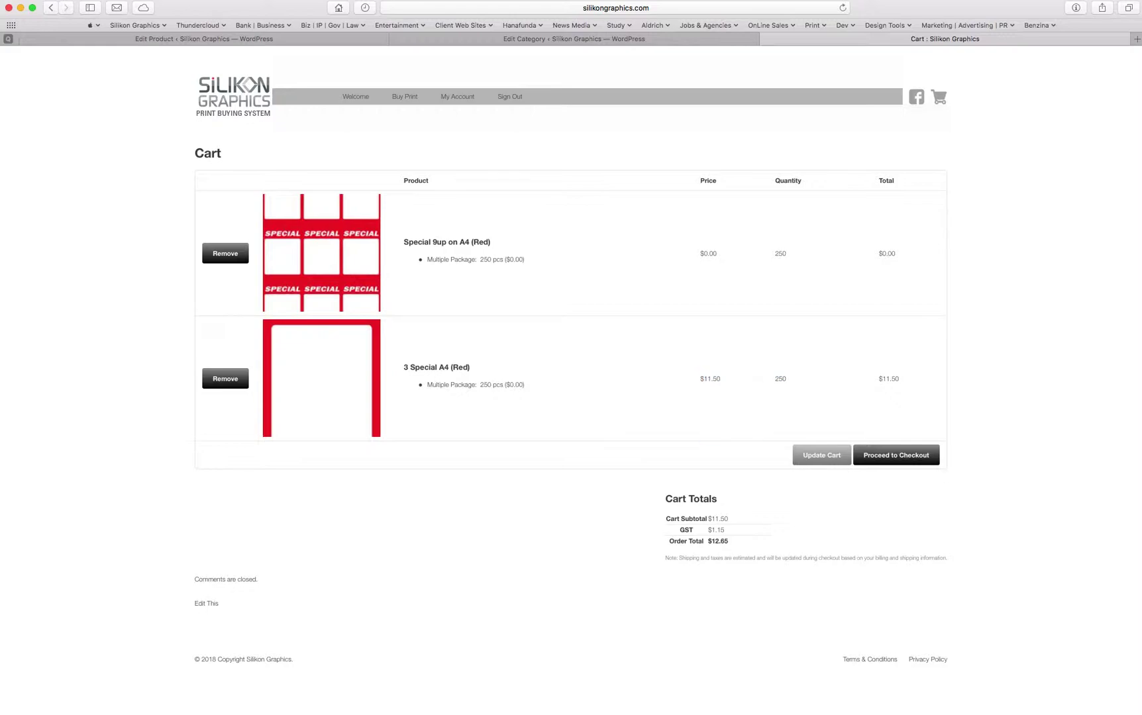
left_click(574, 39)
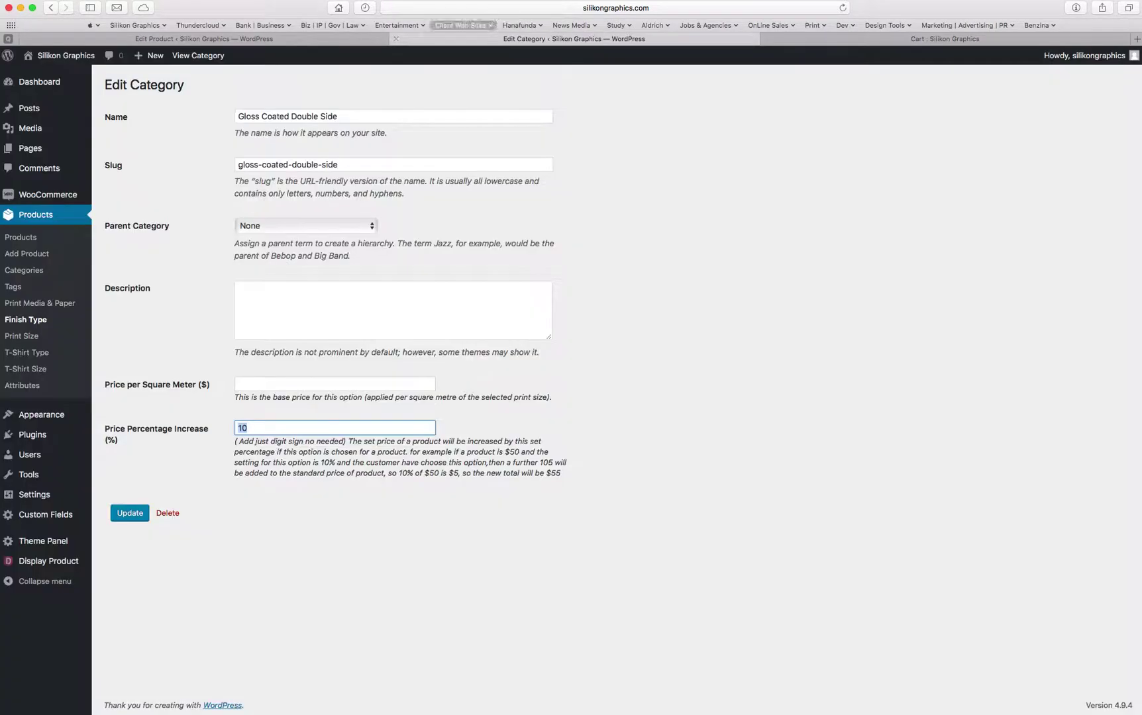
left_click(821, 39)
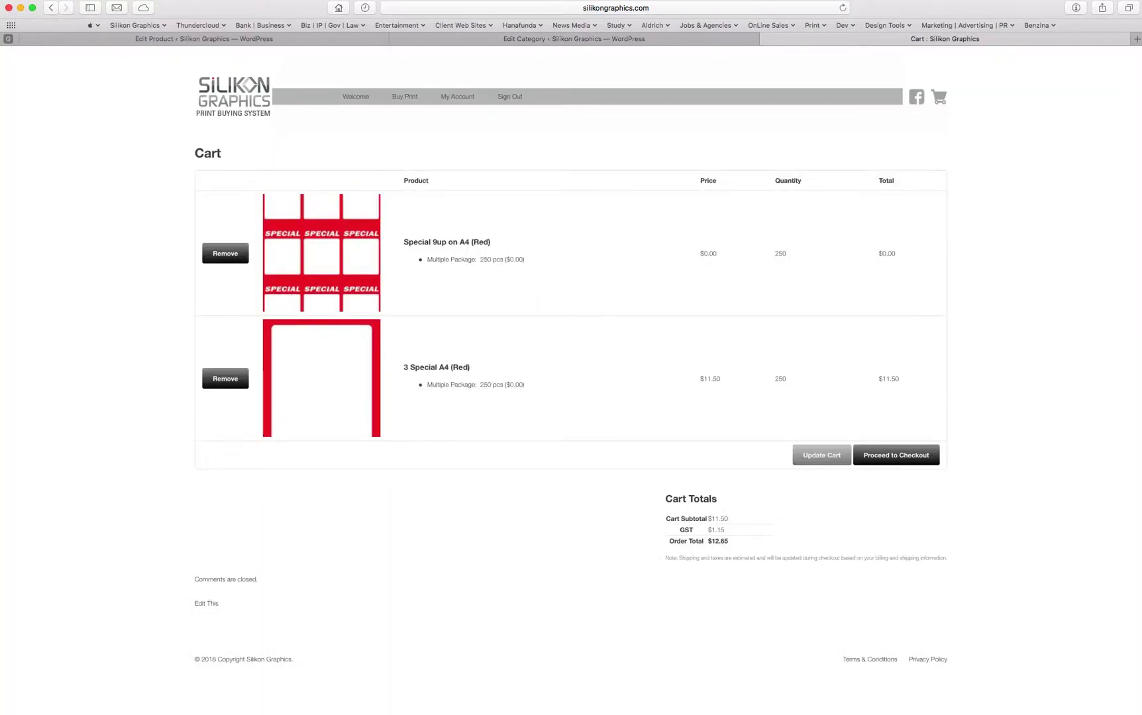
Open Special 9up on A4 (Red) from the product list, set its regular price to 11.50 and update it
left_click(199, 39)
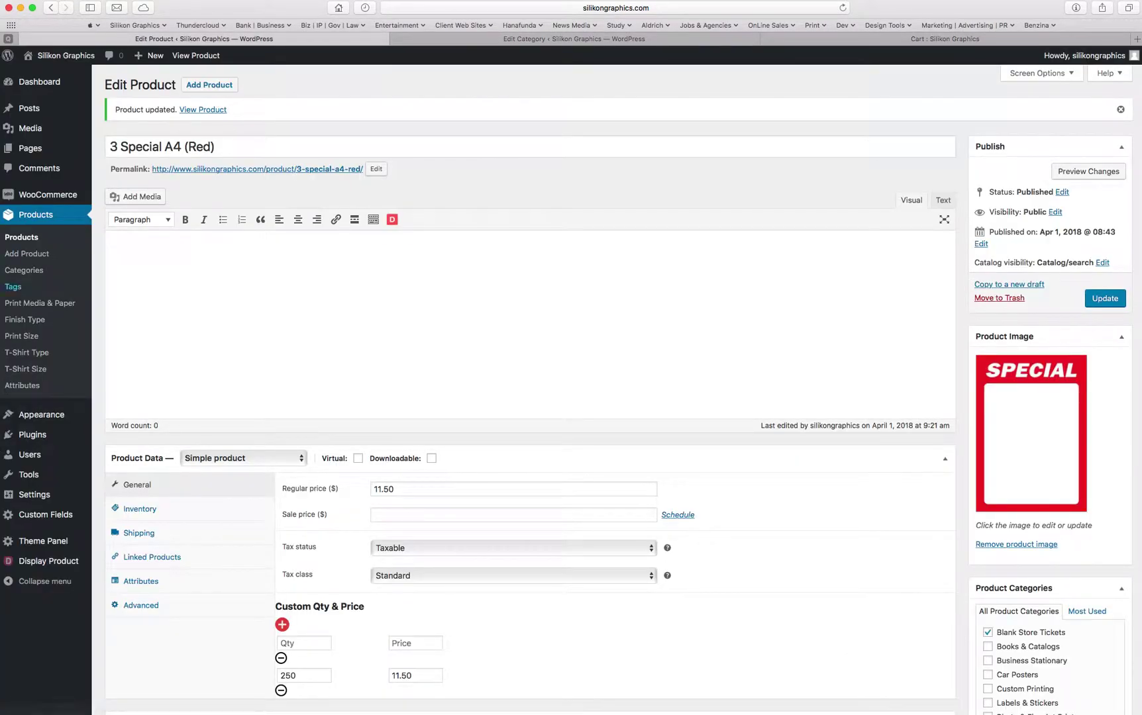
left_click(22, 237)
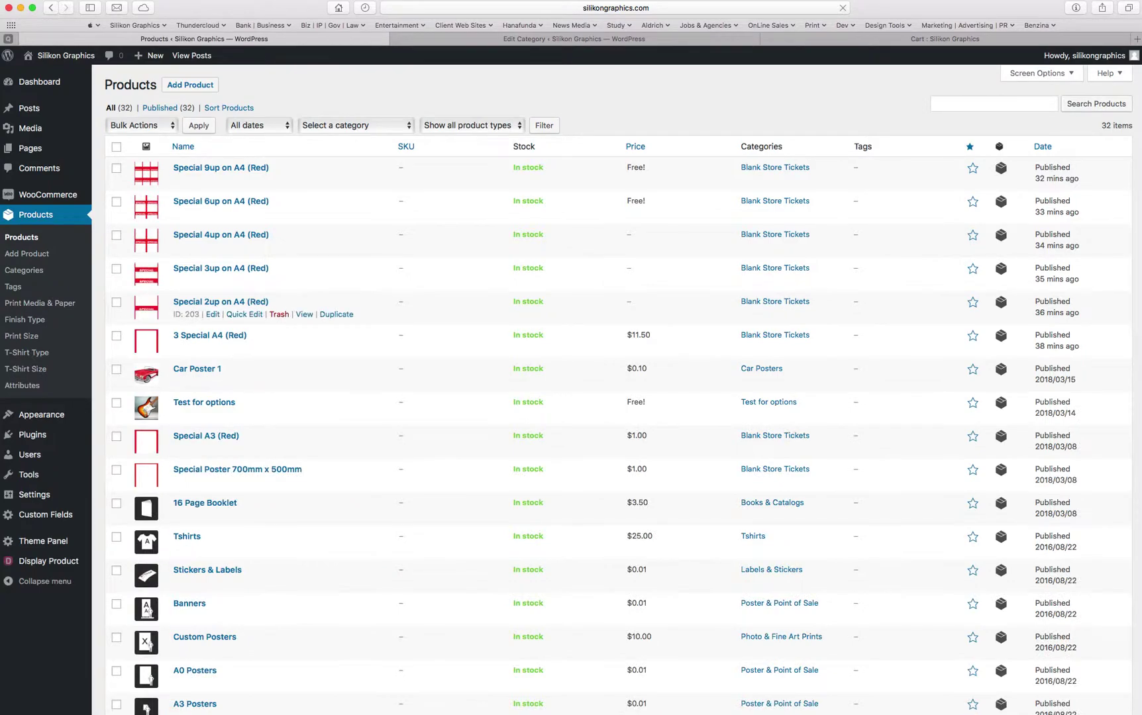
left_click(210, 180)
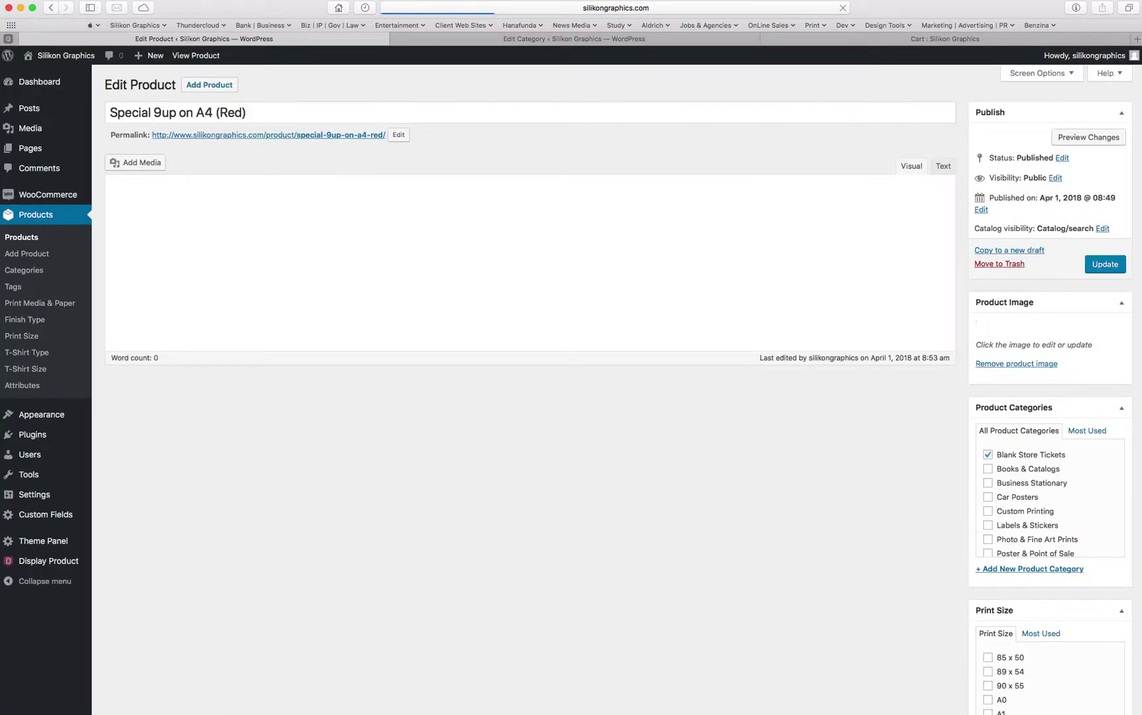
scroll(530, 391, "down", 2)
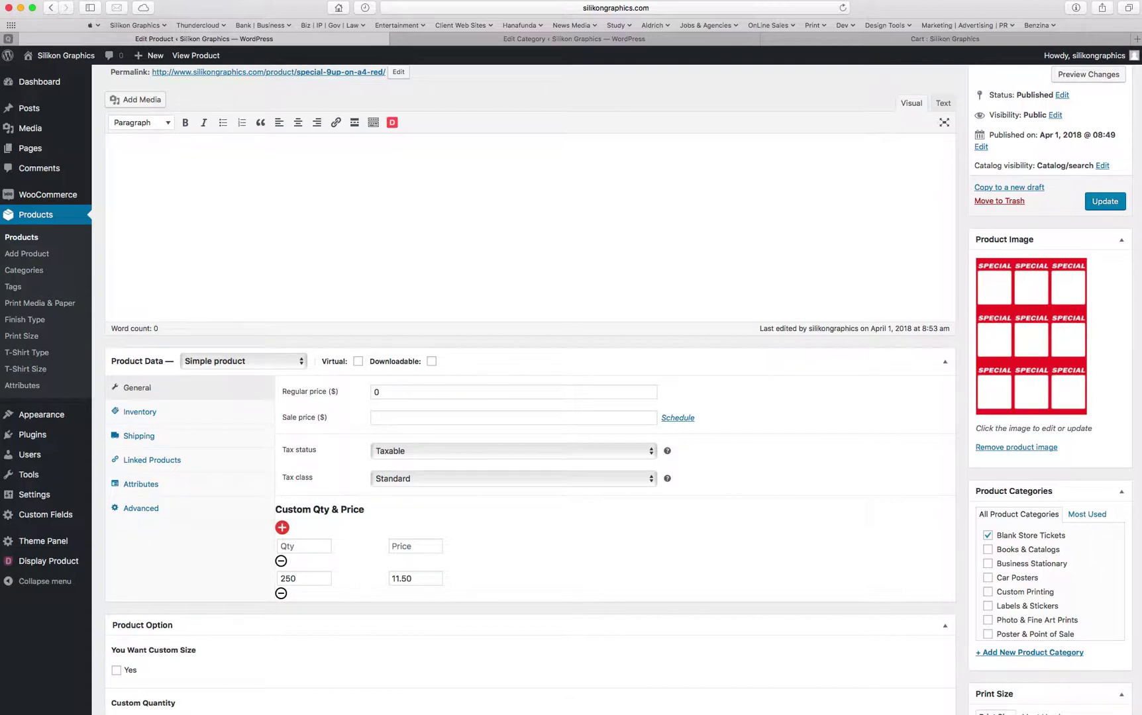
double_click(296, 579)
key("Tab")
double_click(377, 392)
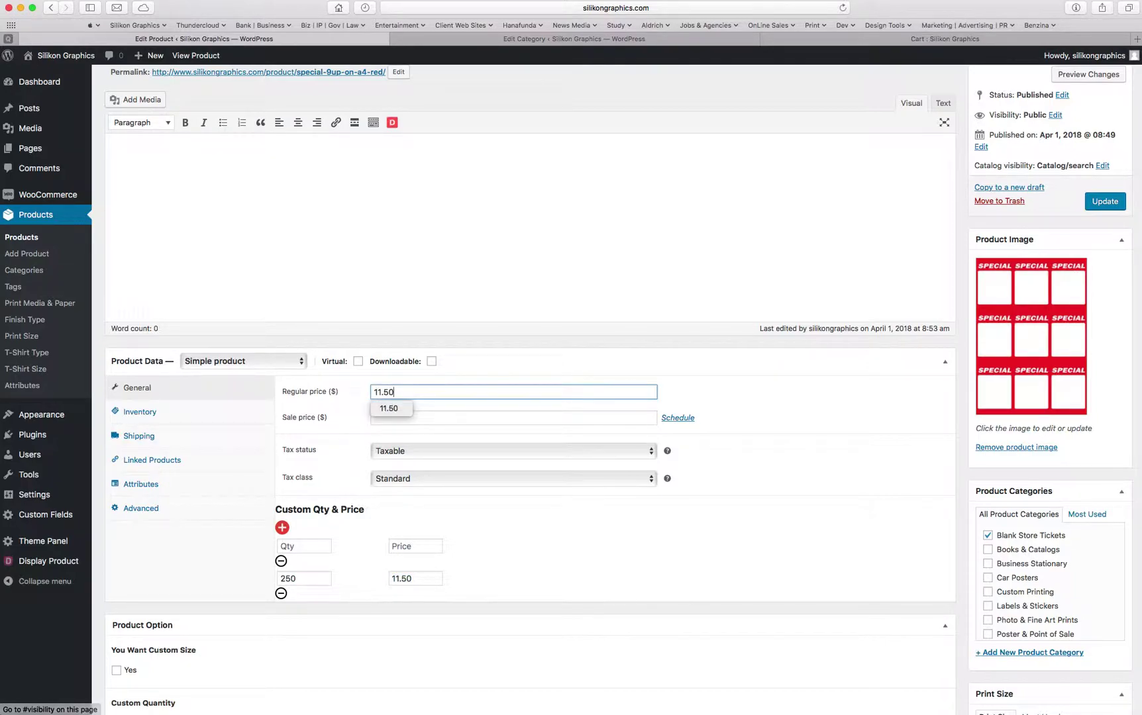
key("Return")
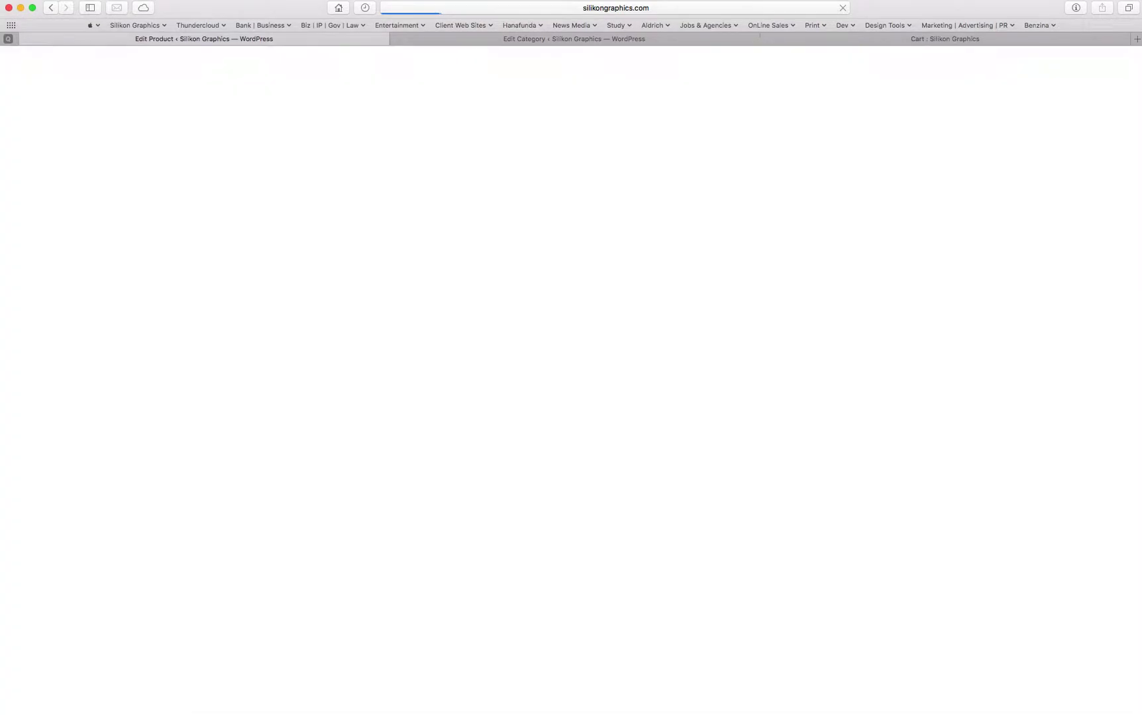
Reload the storefront cart and examine the quantity, price and Multiple Package line of Special 9up on A4 (Red)
key("ctrl+Tab")
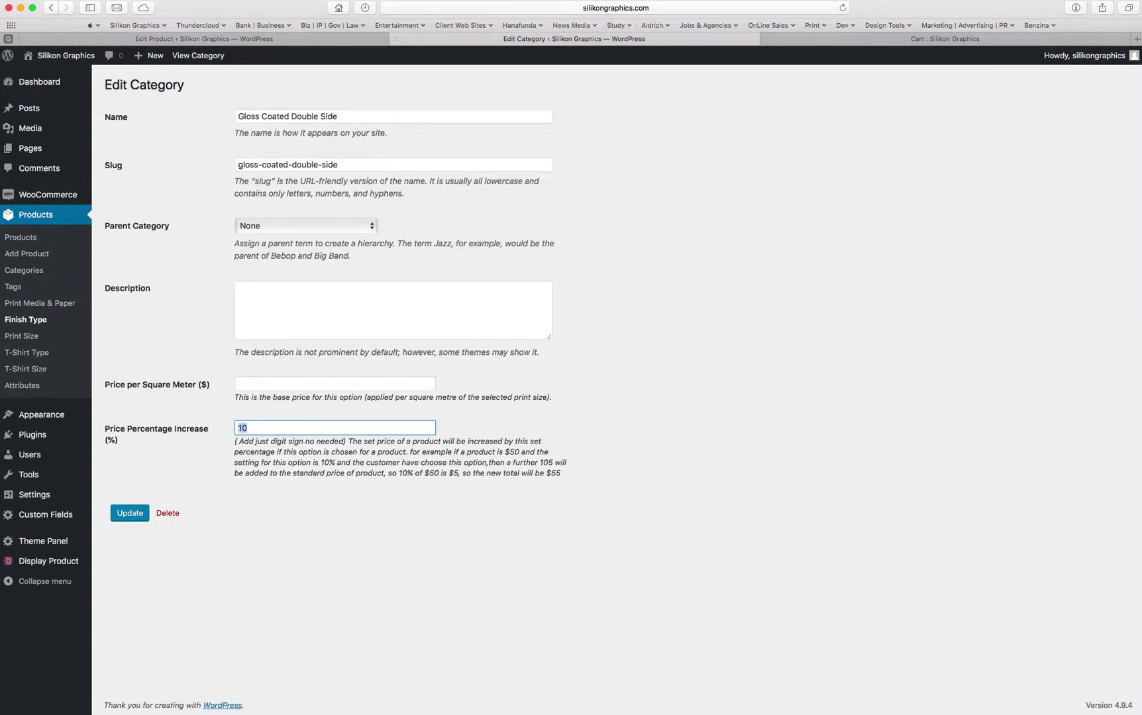
key("ctrl+Tab")
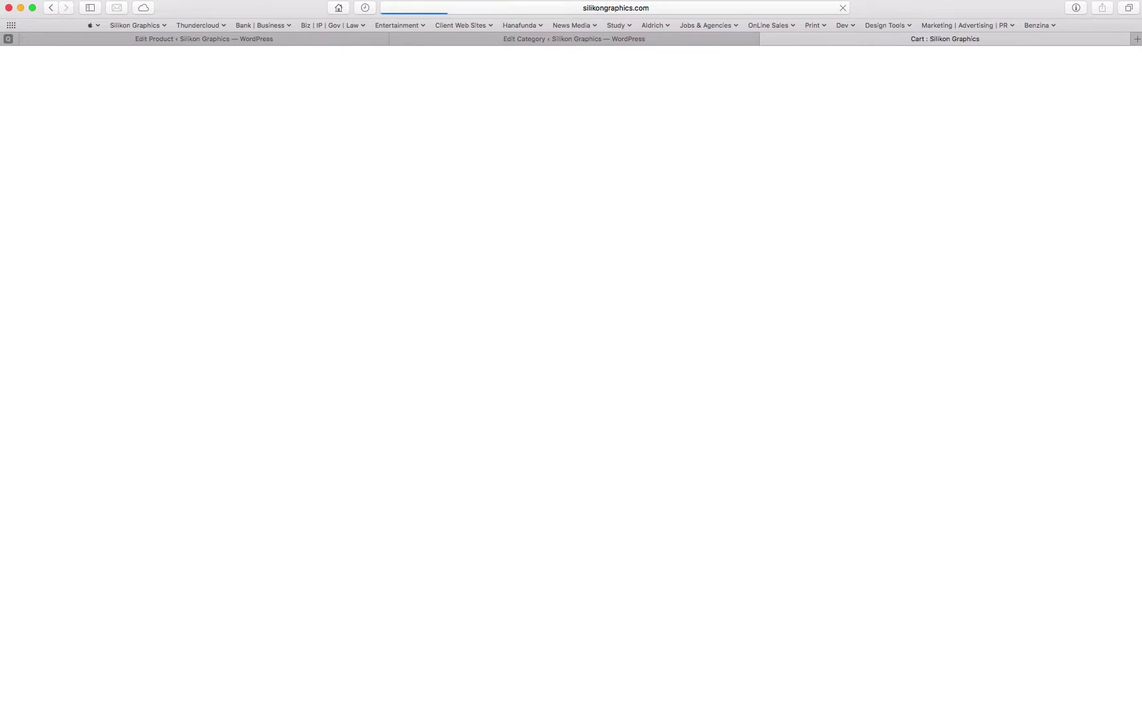
double_click(781, 254)
double_click(713, 254)
left_click(449, 259)
double_click(517, 259)
double_click(524, 259)
left_click(525, 259)
double_click(516, 259)
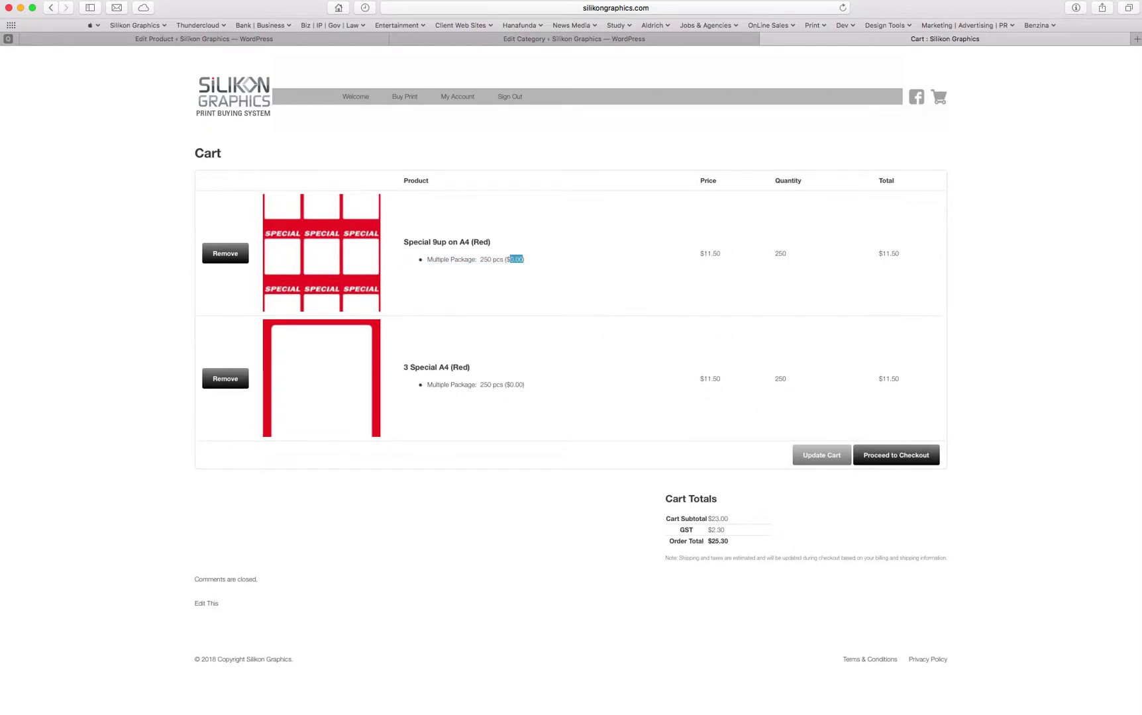
left_click(518, 259)
Open the Blank Store Tickets category in the storefront and add Special 9up on A4 (Red) to the cart with a quantity of 250
left_click(405, 96)
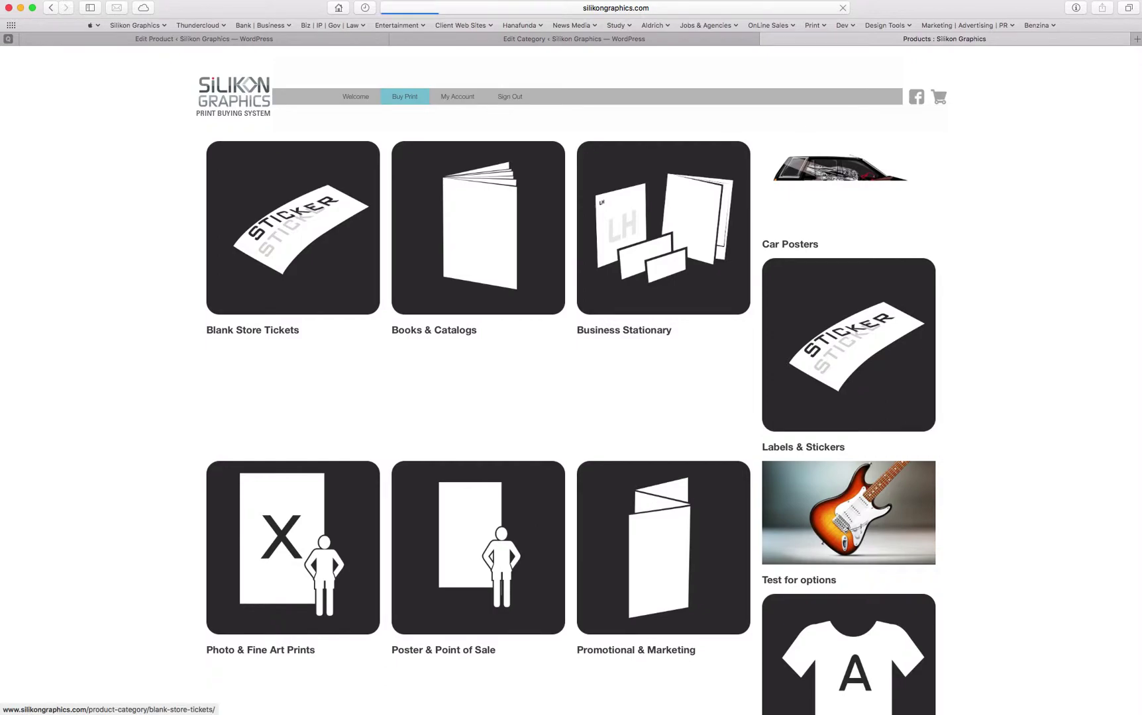
left_click(293, 228)
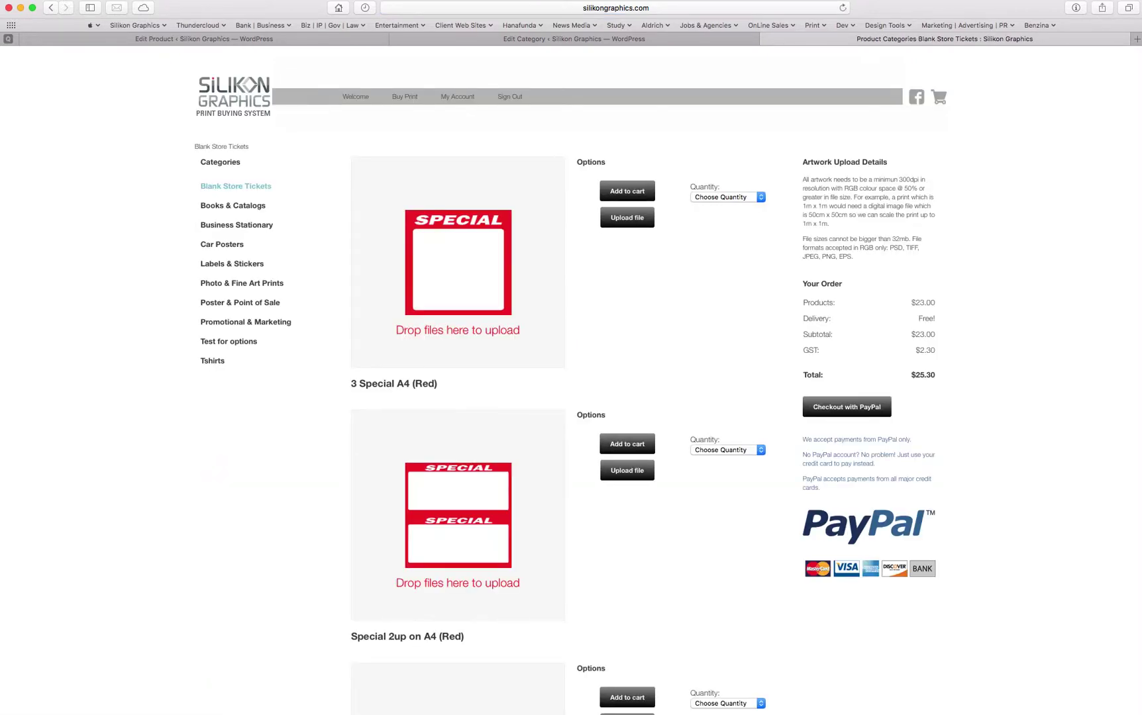
scroll(571, 398, "down", 15)
scroll(571, 398, "up", 1)
scroll(571, 397, "down", 3)
scroll(571, 397, "up", 1)
left_click(712, 265)
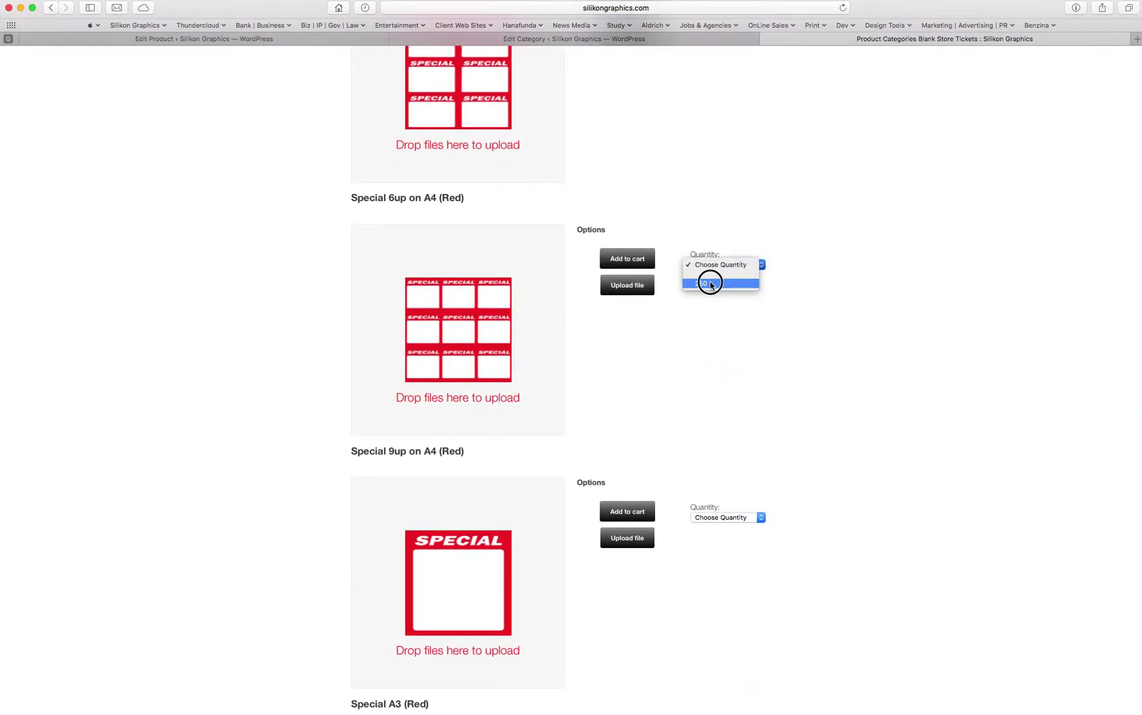
left_click(710, 284)
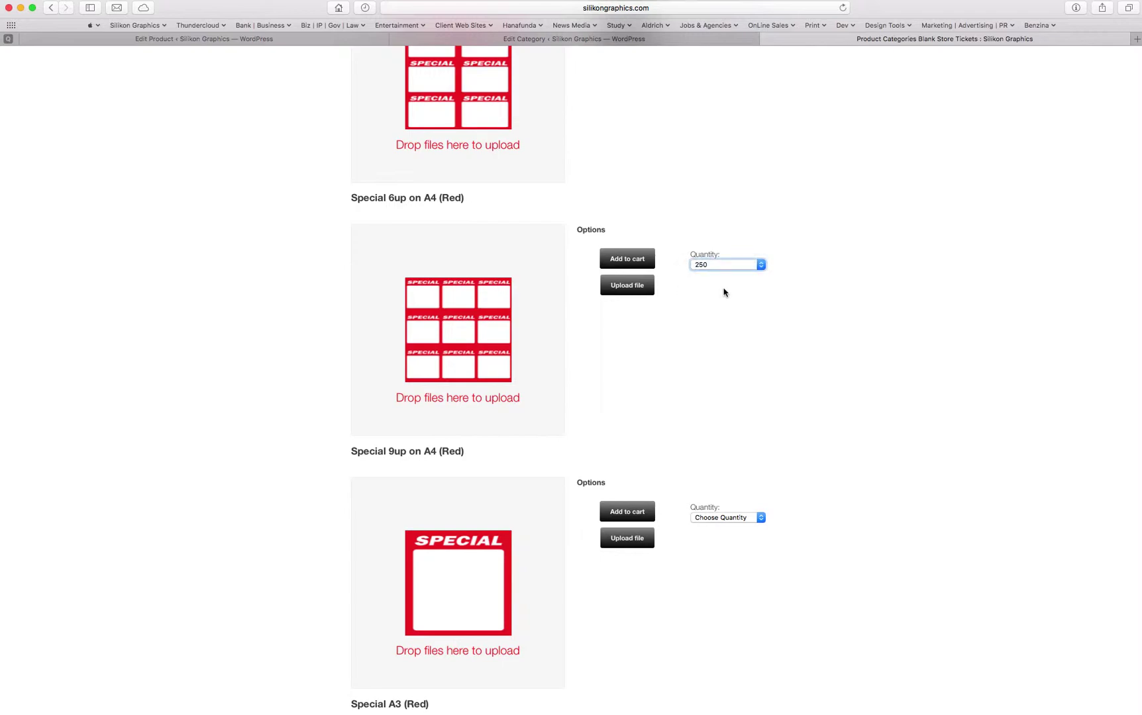
left_click(623, 266)
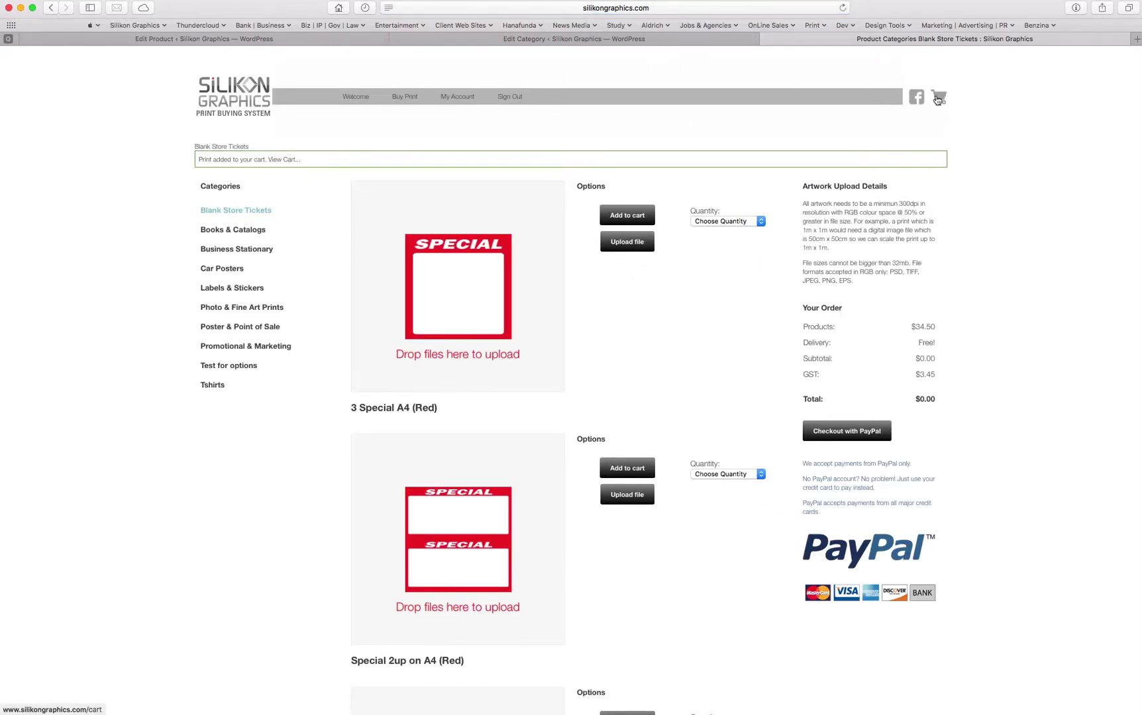
Open the cart and examine the price and Multiple Package line of the first Special 9up on A4 (Red) item
left_click(936, 100)
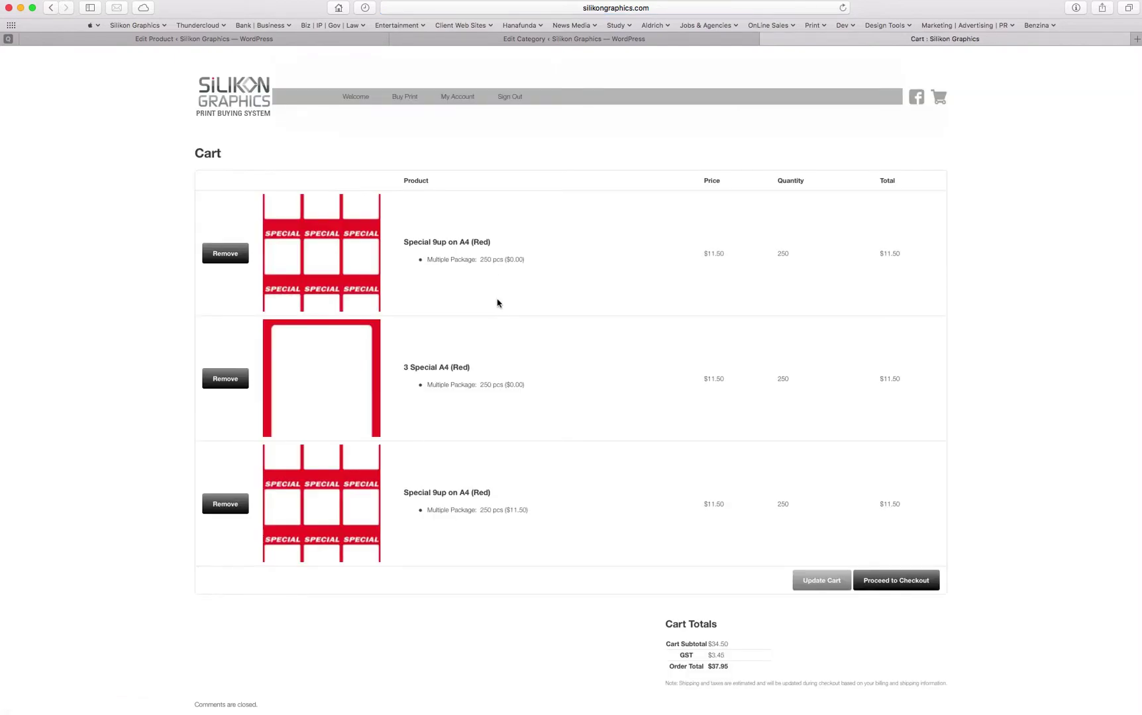
double_click(720, 253)
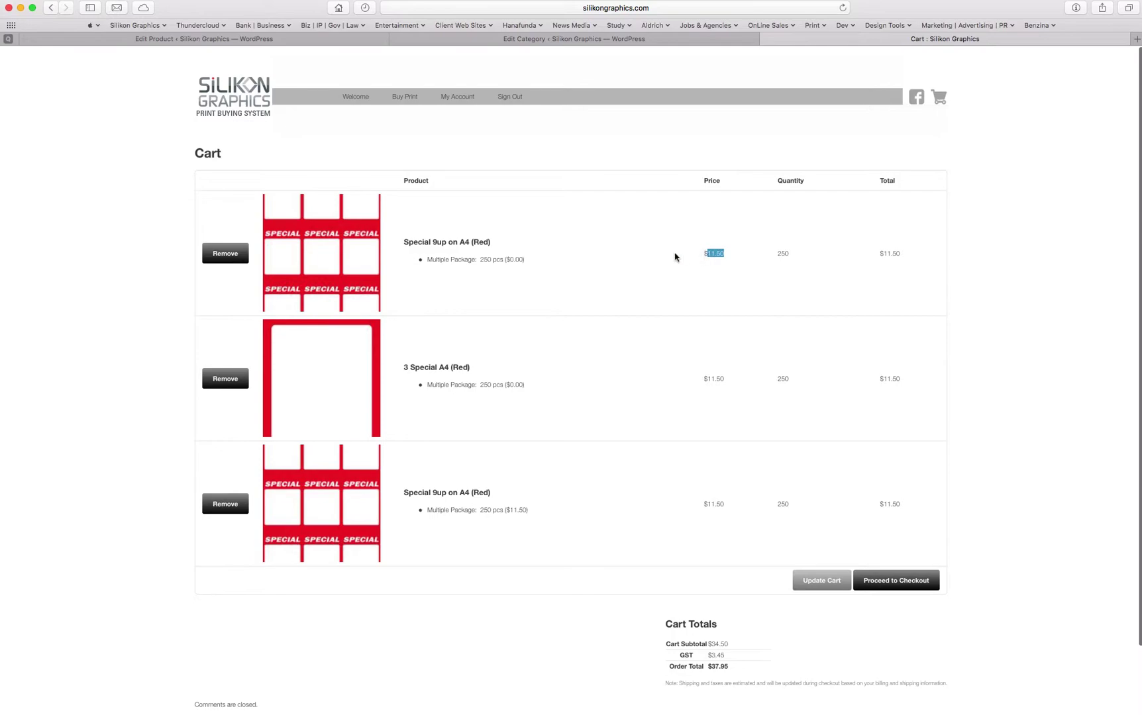
left_click(425, 265)
double_click(495, 261)
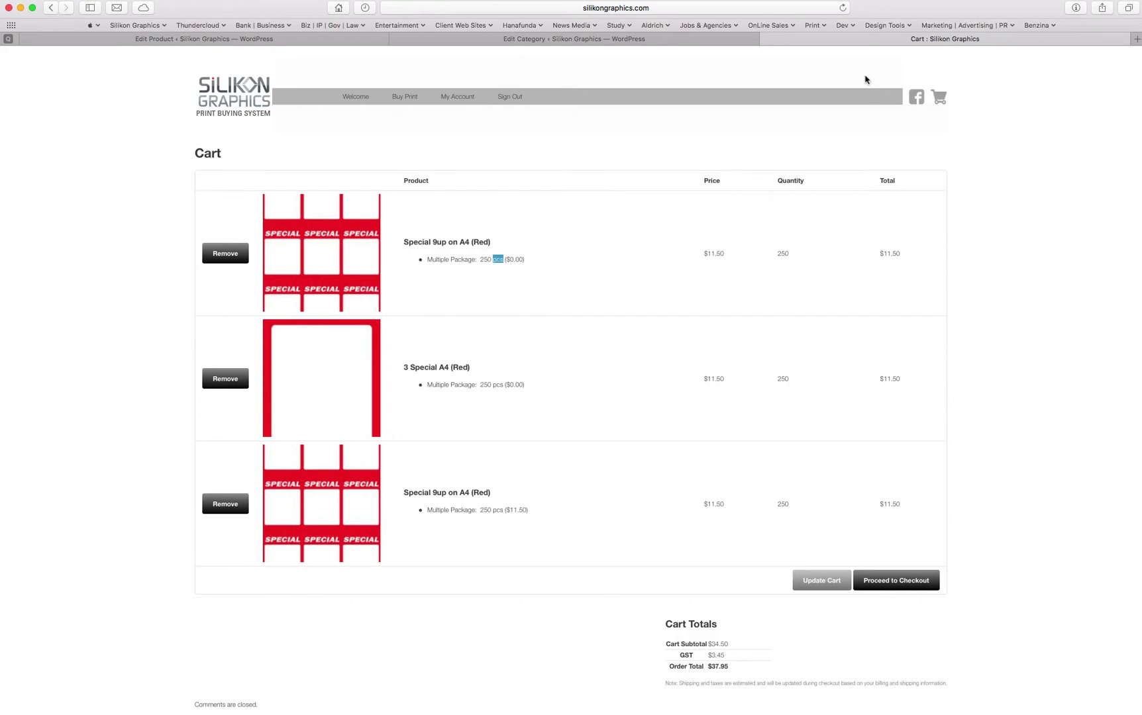
left_click(521, 260)
left_click_drag(478, 264, 551, 288)
left_click(507, 273)
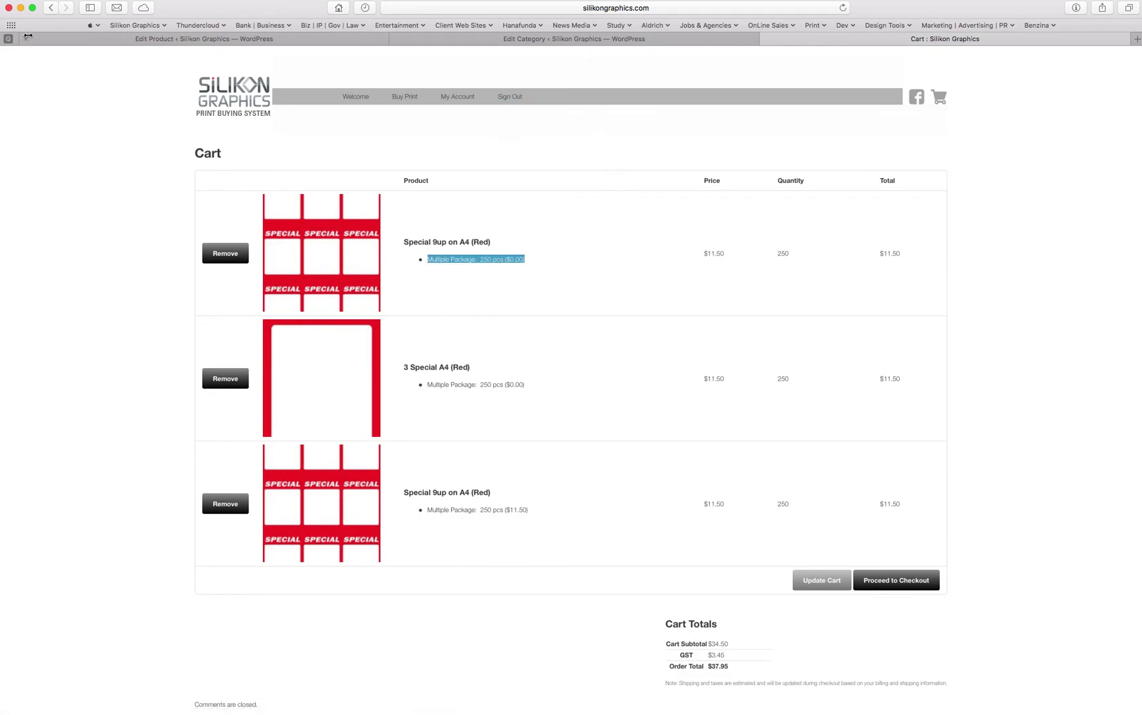